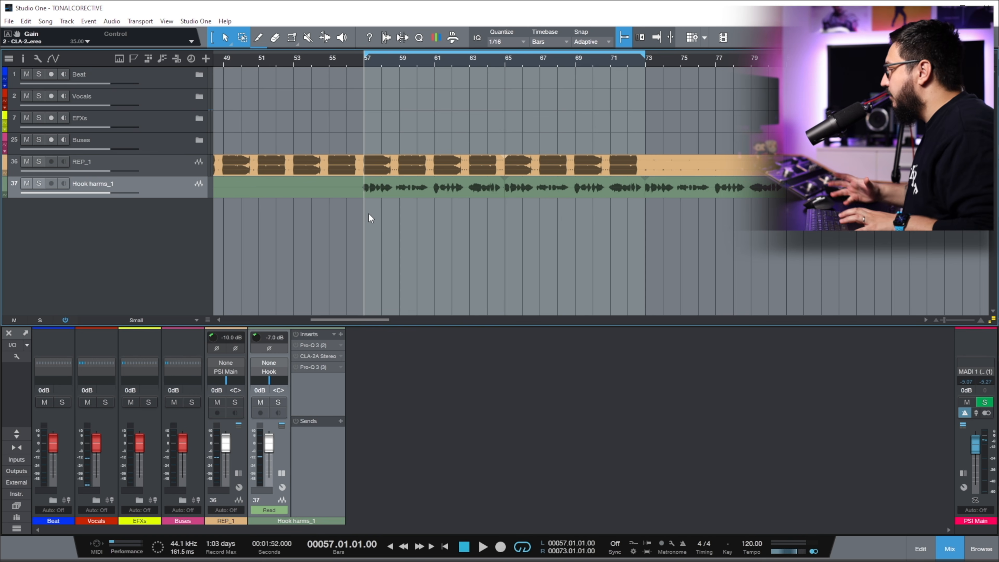
Play the looped section from bar 57 and mute the REP_1 track.
key(space)
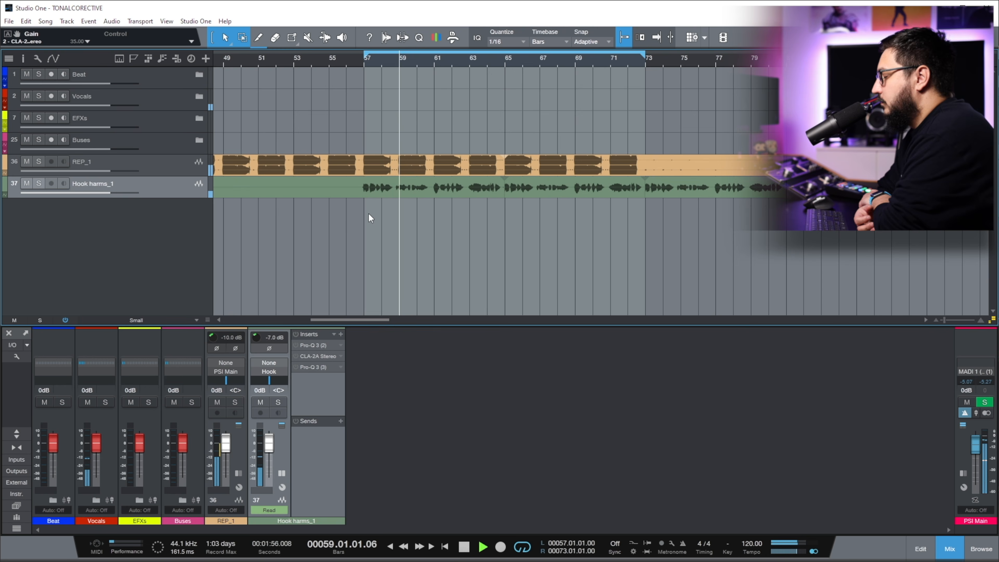
click(216, 402)
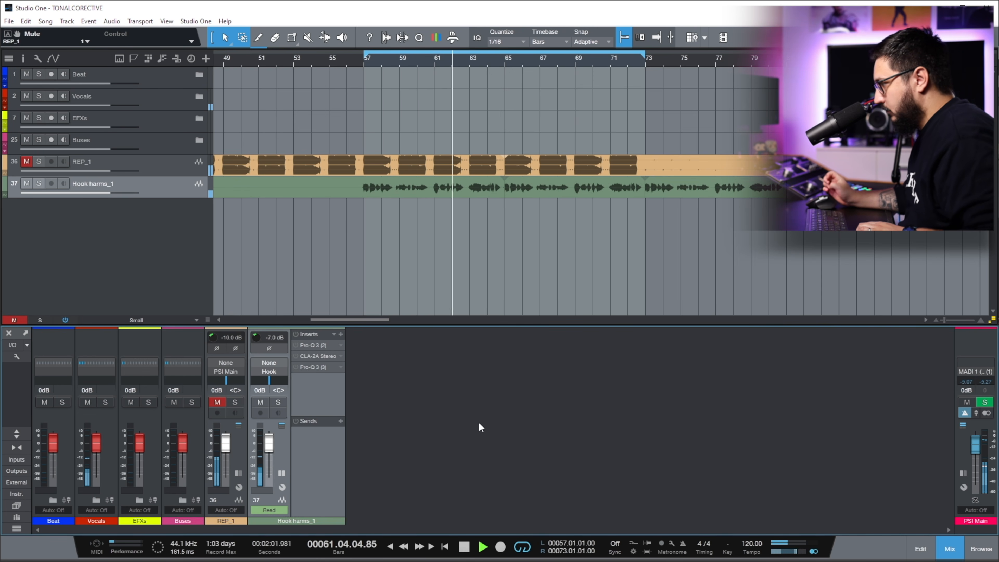
key(space)
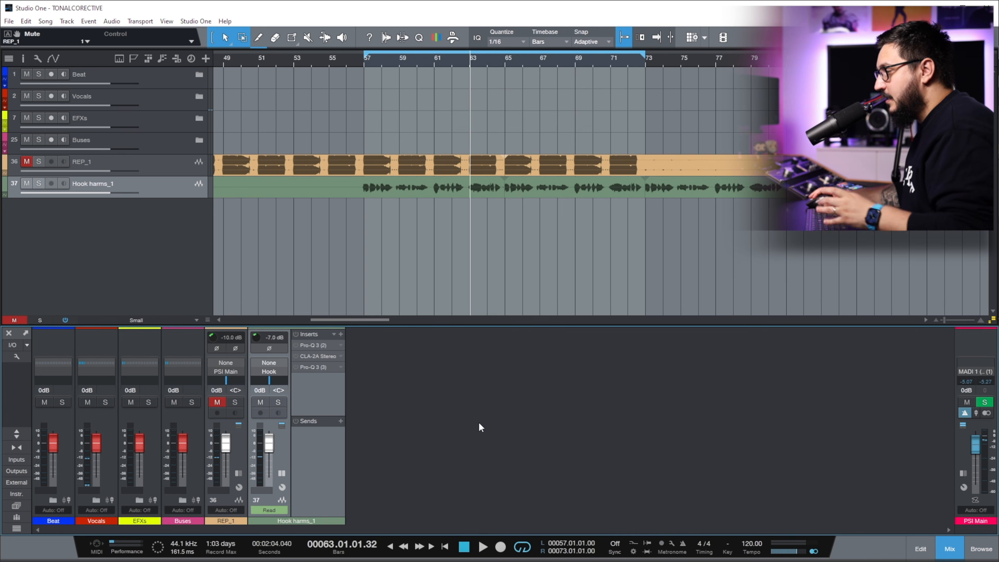
Open the first Pro-Q 3 on Hook harms_1 and add a low cut at 100 Hz with a 24 dB/oct slope.
double_click(330, 366)
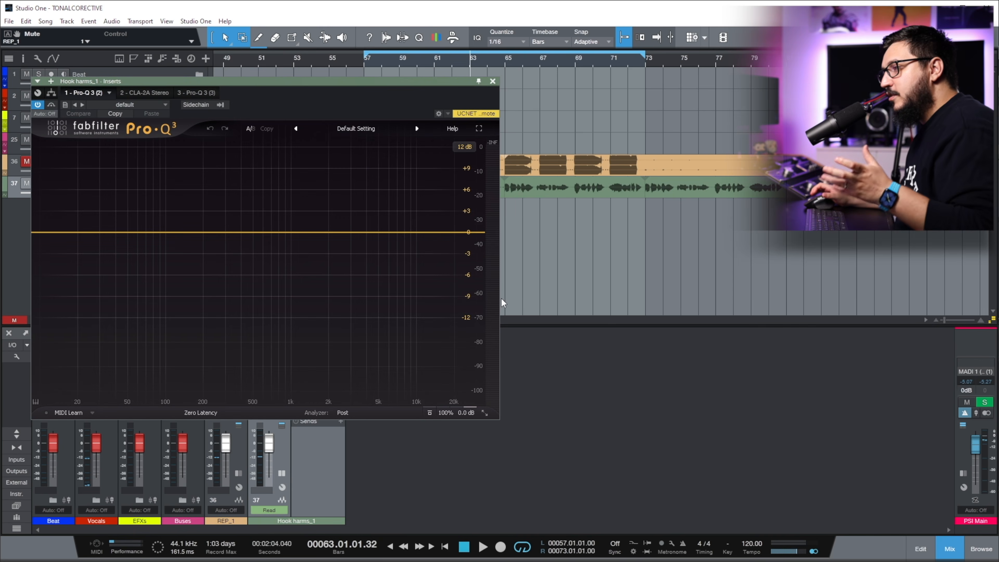
double_click(166, 232)
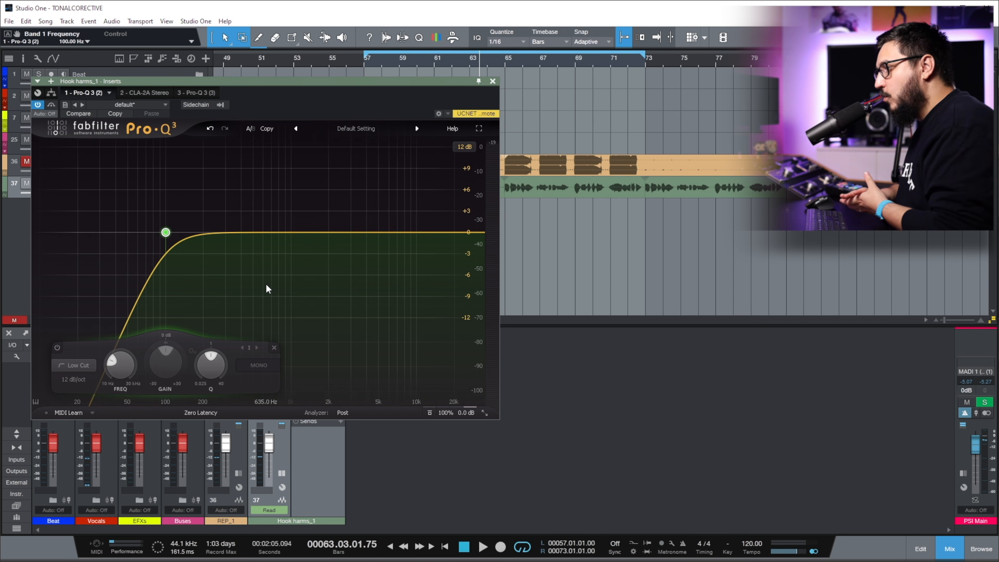
mouse_move(181, 244)
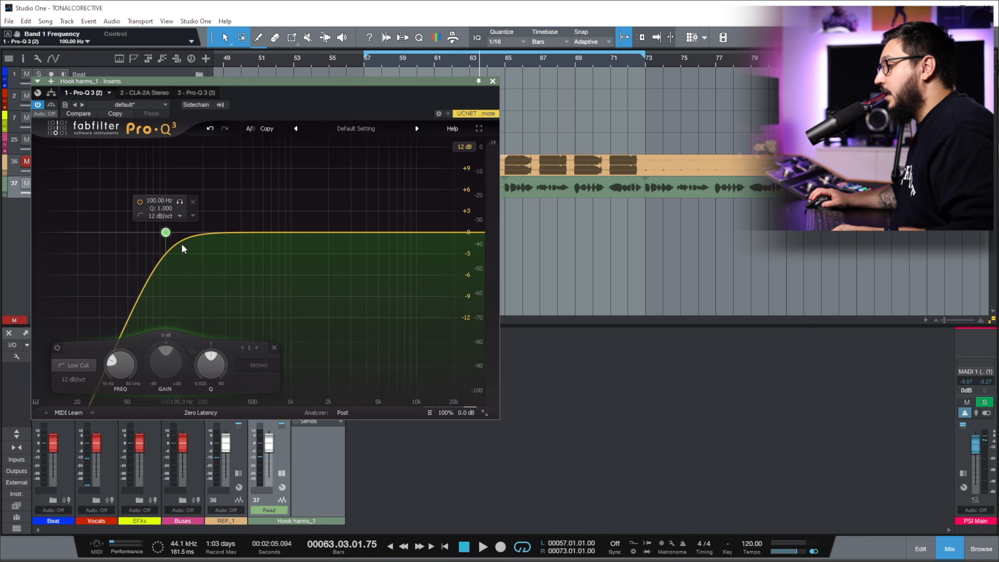
click(160, 218)
click(185, 261)
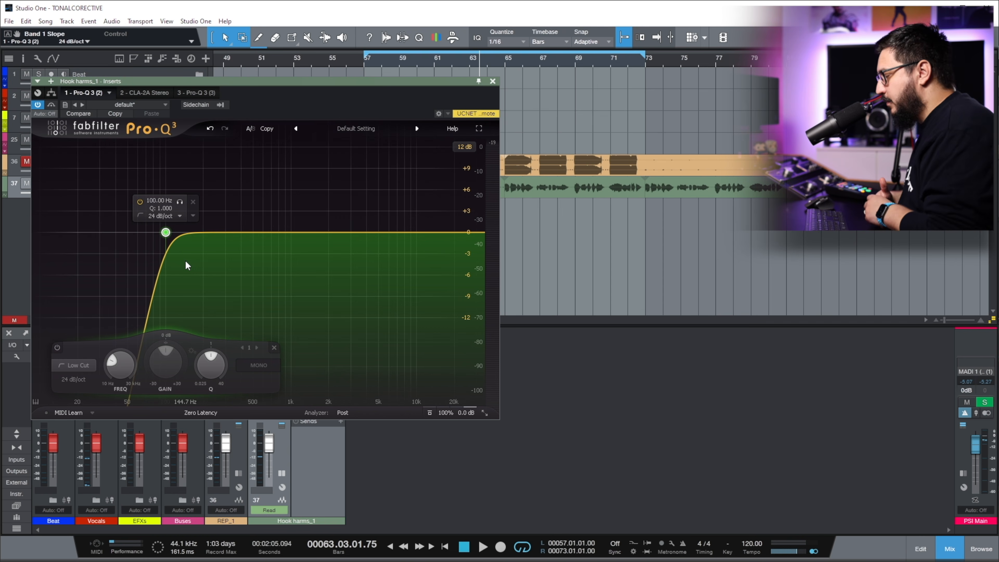
During playback, pull down two resonant peaks with bell cuts of about -7.3 dB above 700 Hz and -5.8 dB near 429 Hz.
key(space)
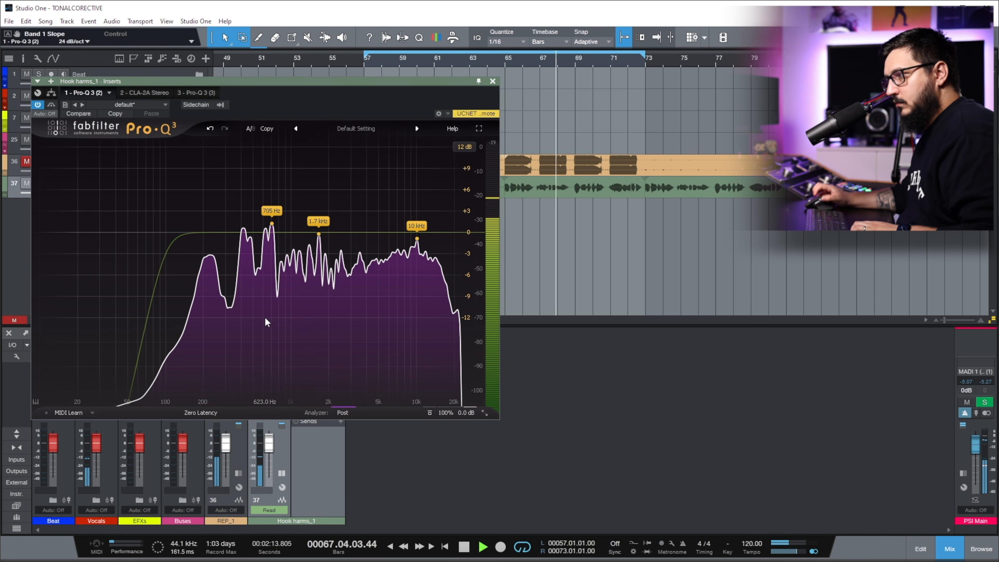
drag(272, 224, 251, 251)
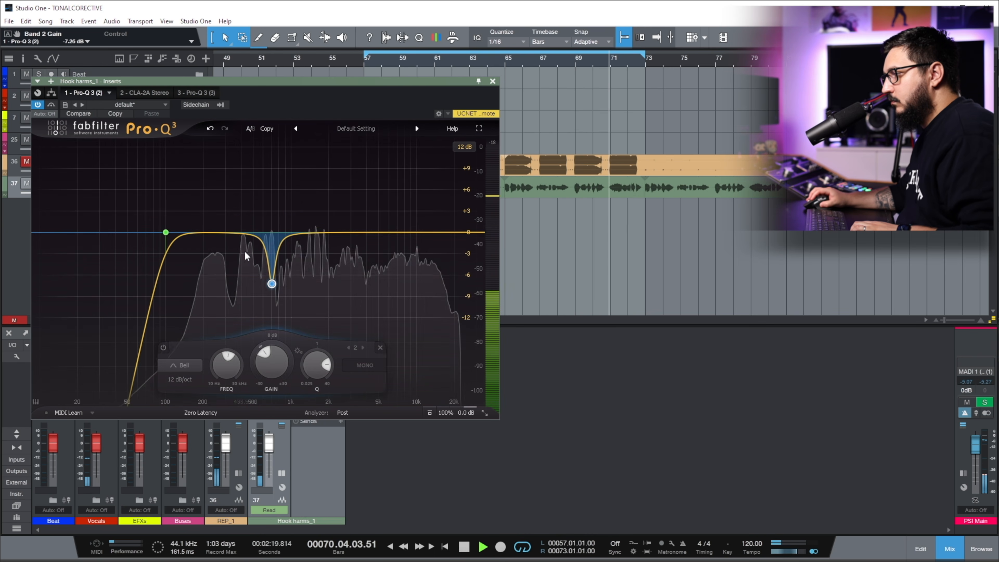
click(243, 256)
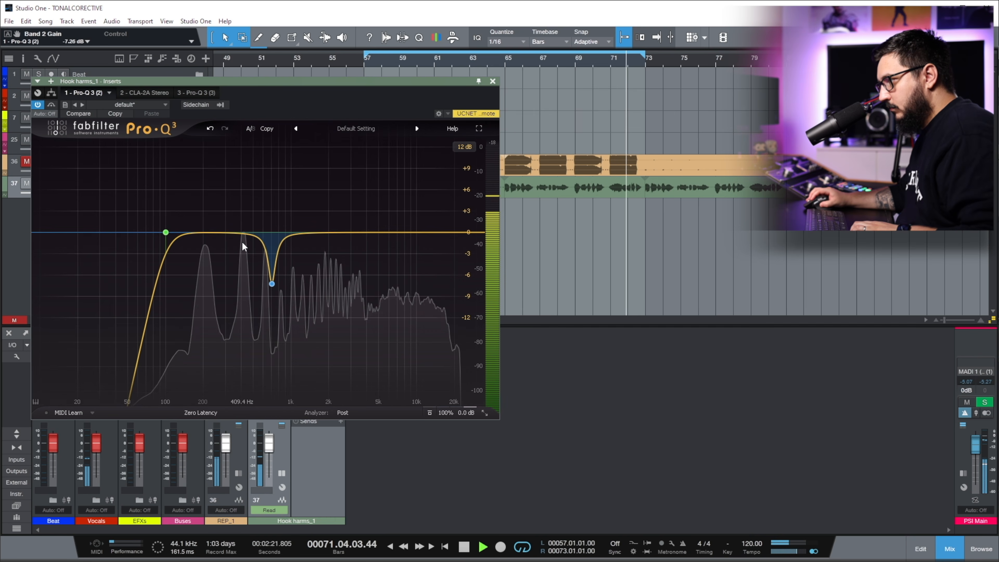
drag(243, 235, 289, 303)
click(254, 294)
Compare the harmonies with the EQ bypassed and active during playback.
click(51, 105)
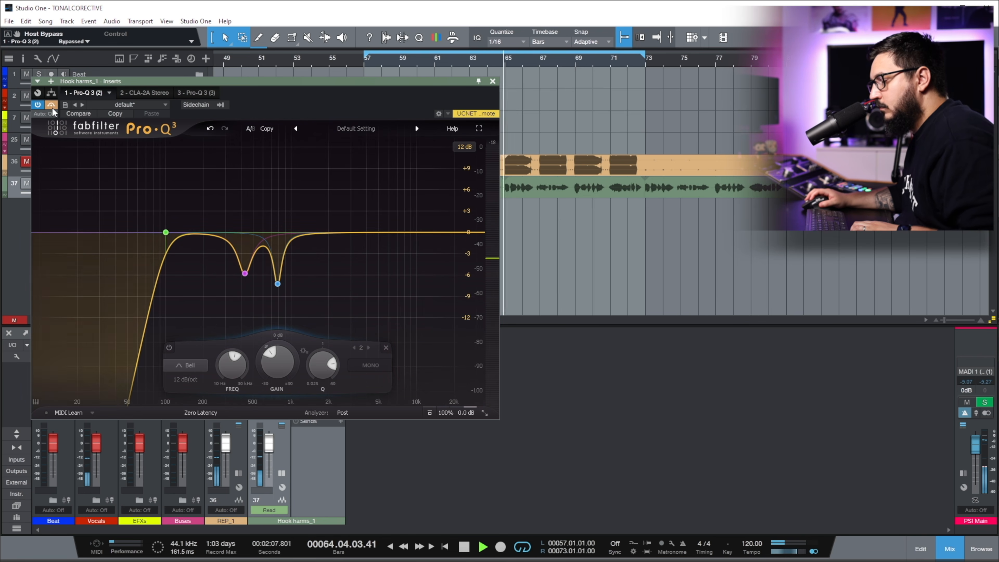
click(51, 106)
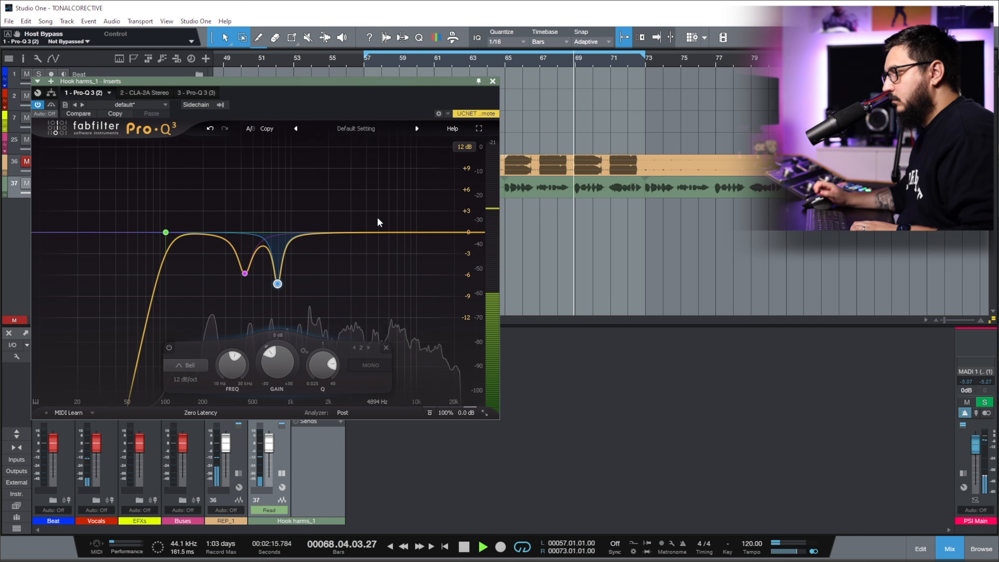
key(space)
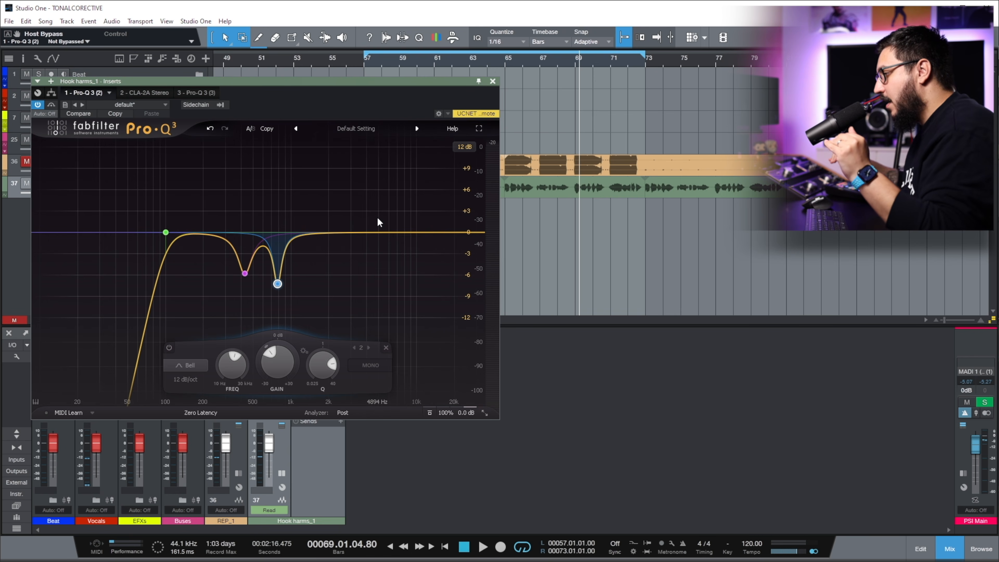
Narrow the 429 Hz bell cut to a Q of about 7.7 and replay the opening from bar 57 for plosives.
scroll(247, 274, up, 5)
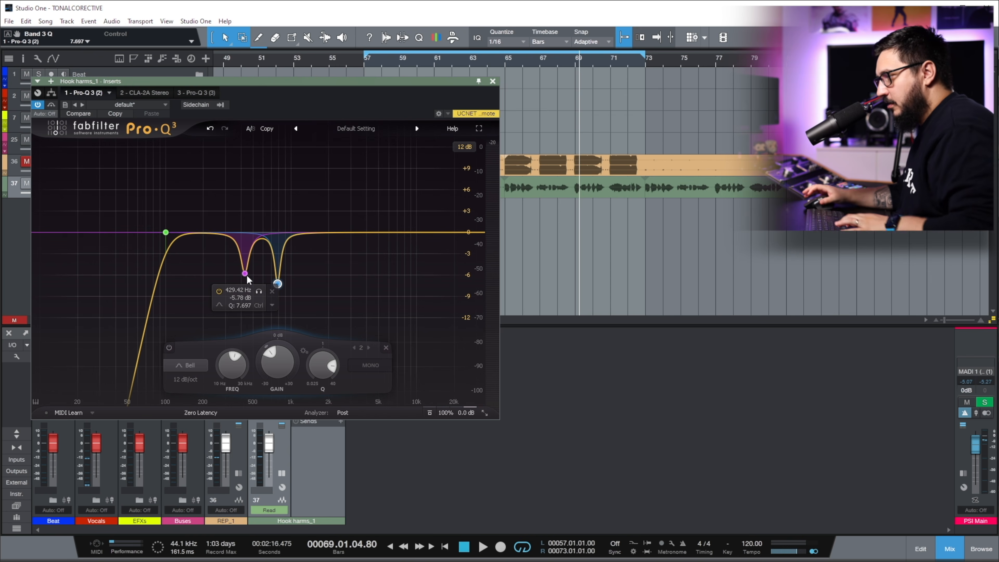
key(space)
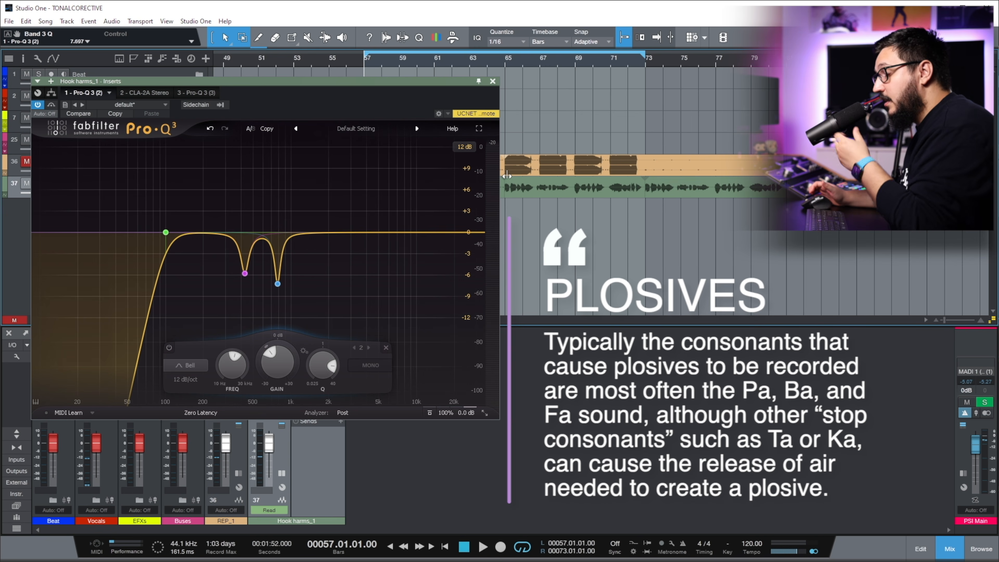
key(space)
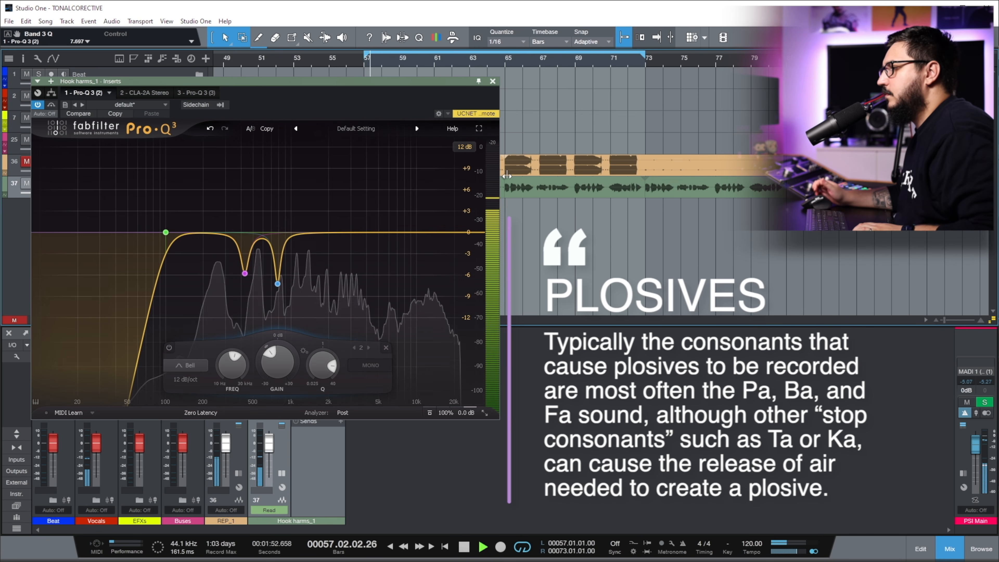
key(space)
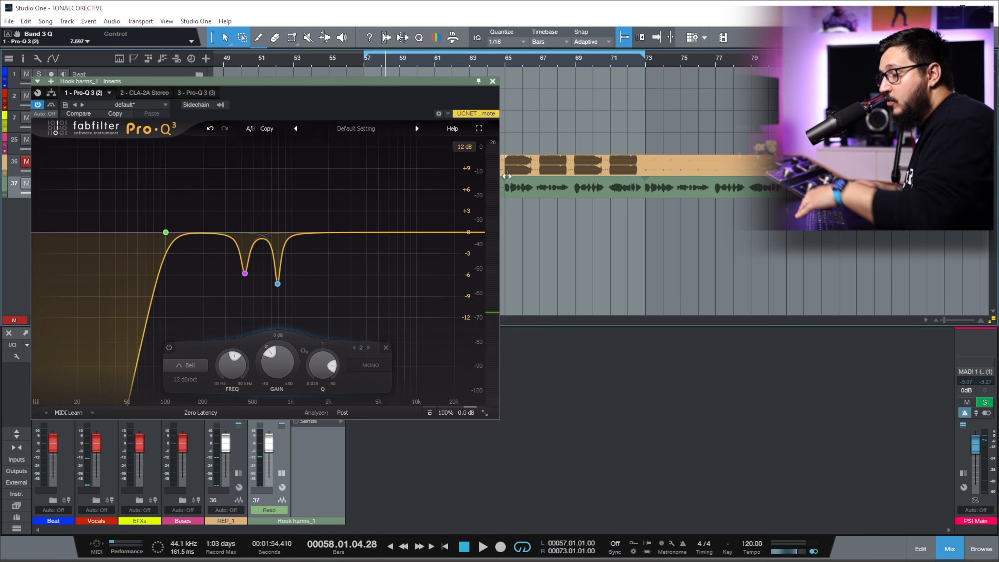
Add an EQ band at about 152 Hz, change its shape to Low Shelf and lower its gain to about -3.5 dB.
click(189, 233)
right_click(189, 233)
mouse_move(236, 277)
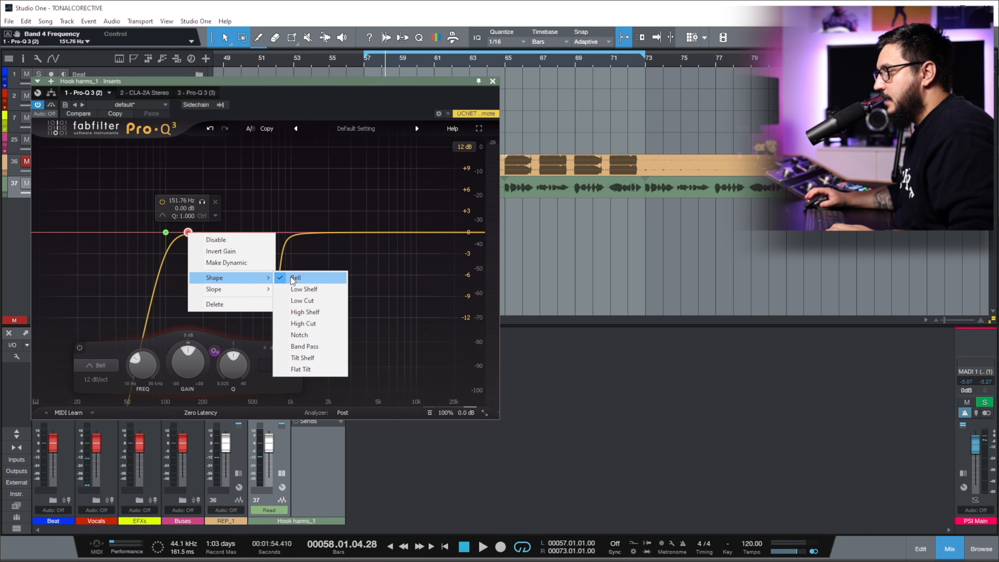
click(313, 288)
drag(194, 364, 192, 331)
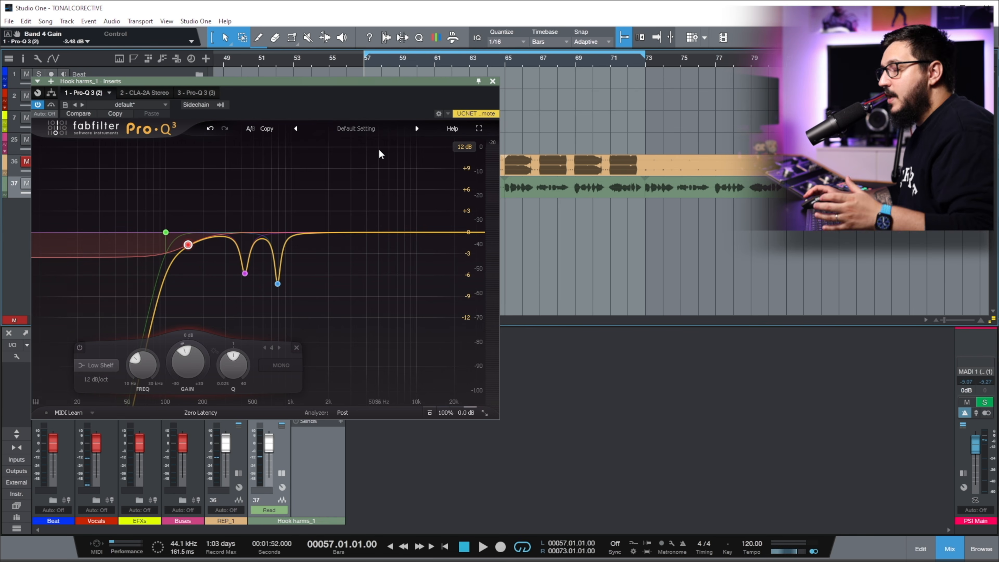
While listening, move the low shelf to about 135 Hz with a gain of about -9.4 dB and replay the start.
key(space)
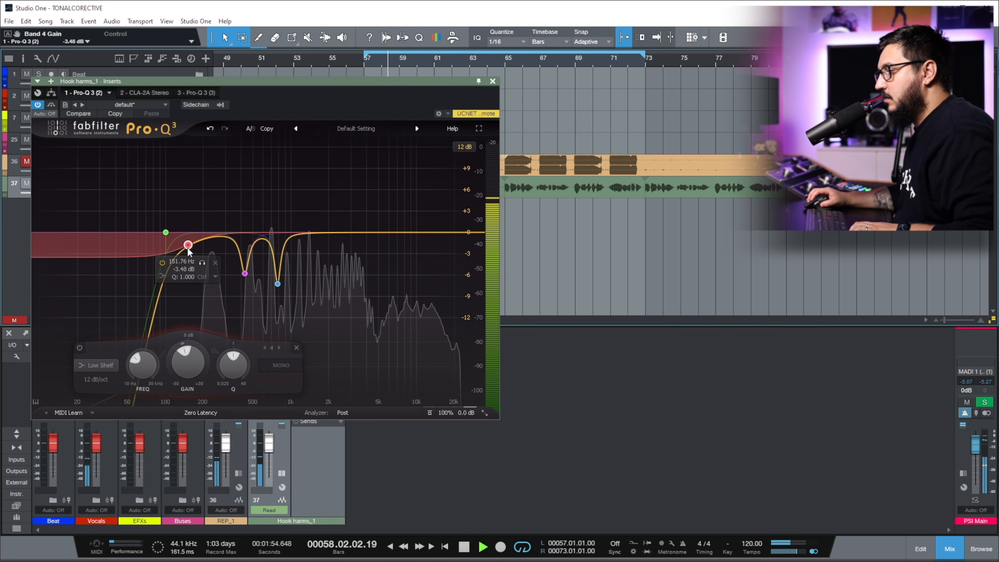
drag(189, 252, 184, 290)
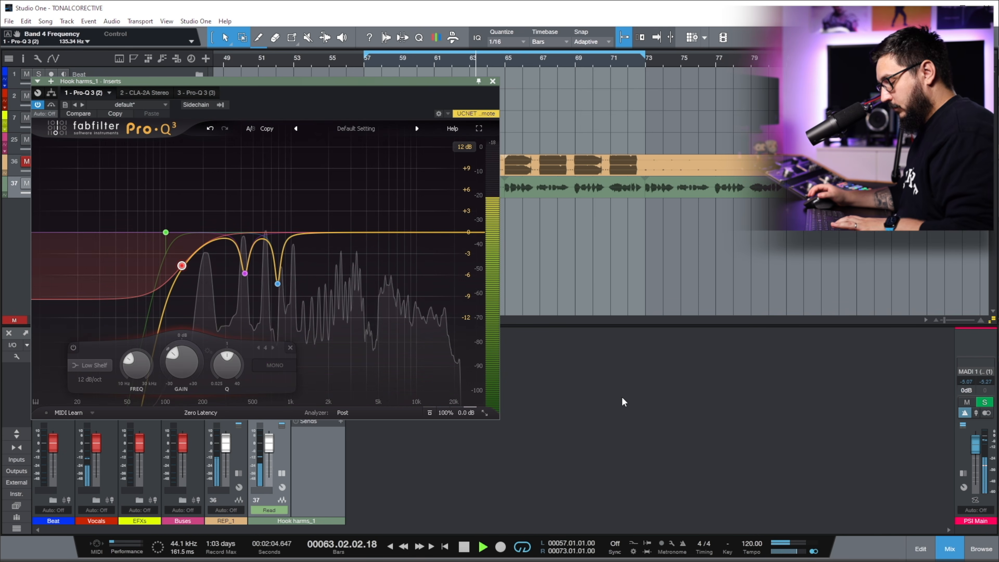
key(space)
key(space)
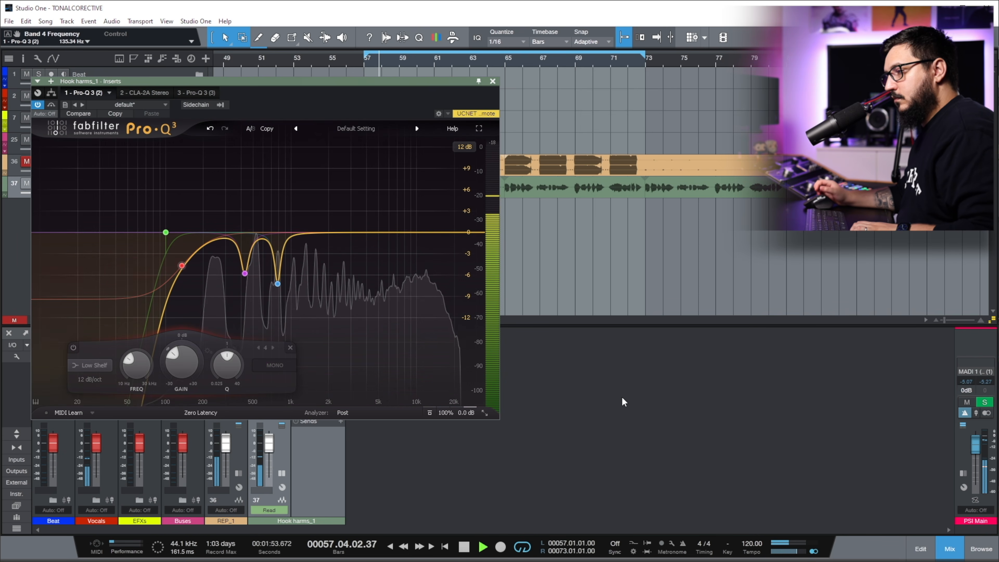
key(space)
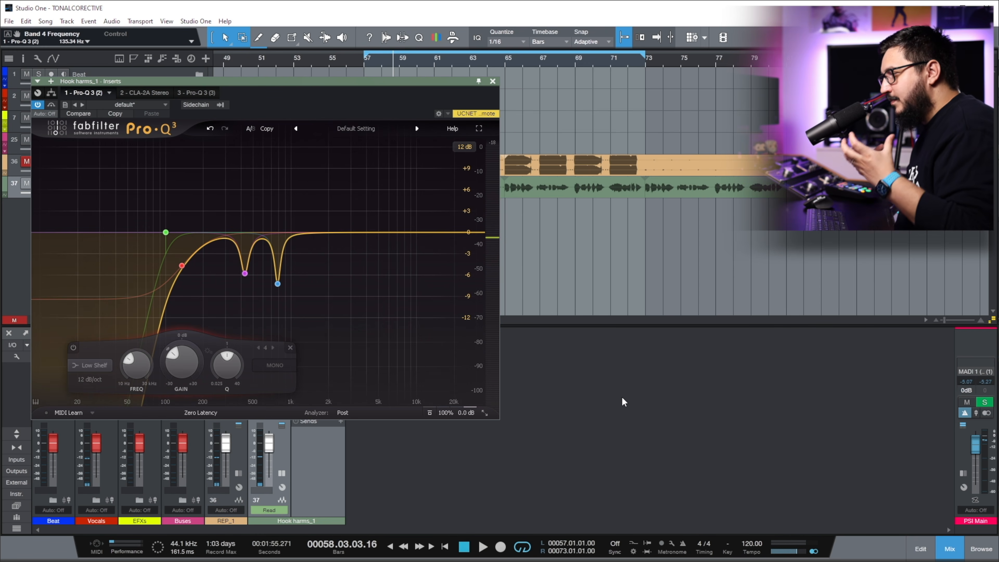
Make the low shelf dynamic with 0 dB gain, a dynamic range of about -12 dB and a Q of about 0.73.
mouse_move(180, 363)
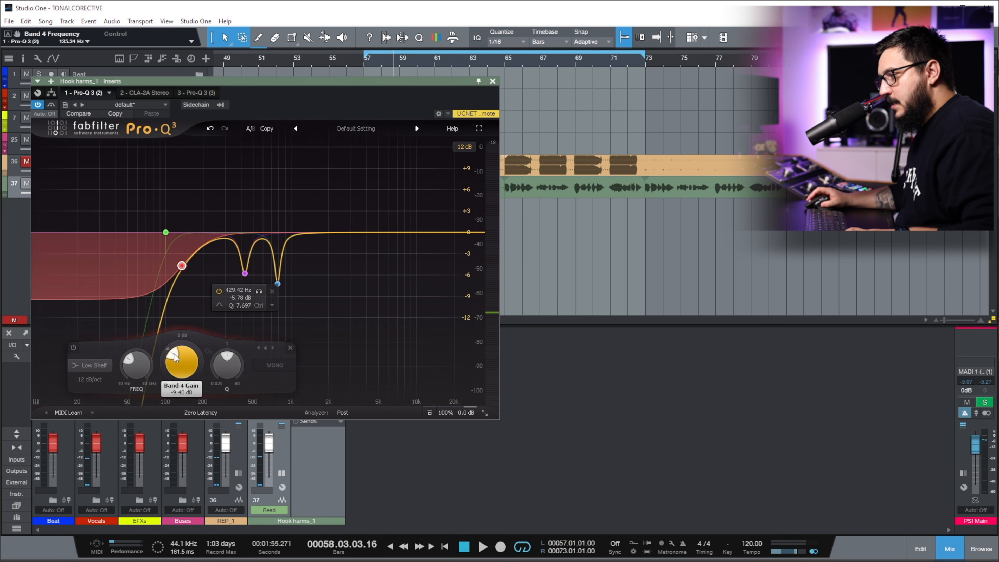
right_click(180, 363)
click(170, 349)
right_click(169, 349)
click(170, 348)
drag(170, 348, 148, 426)
key(space)
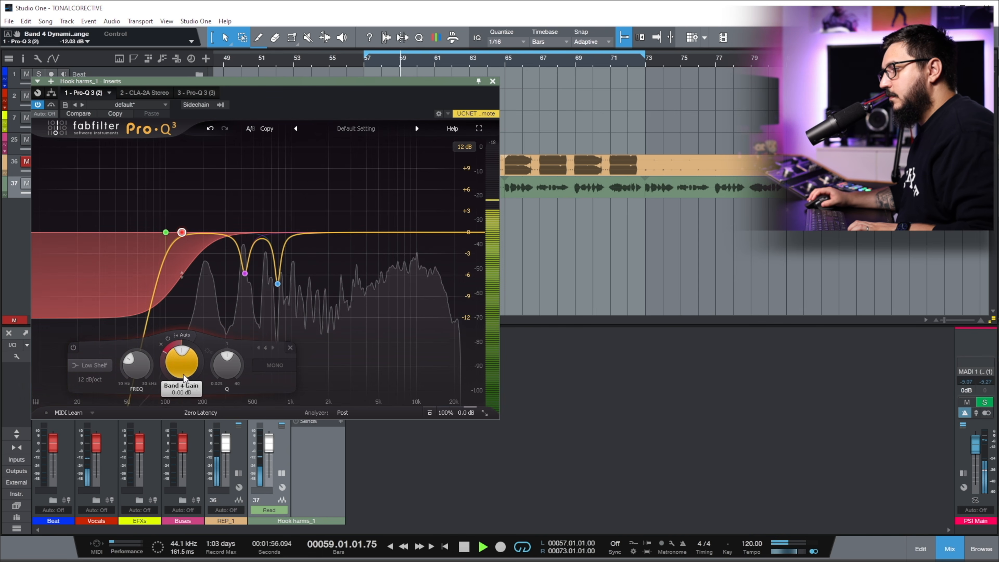
drag(221, 393, 222, 381)
Grab the spectrum peak at about 260 Hz and cut it by about 3.2 dB.
mouse_move(335, 326)
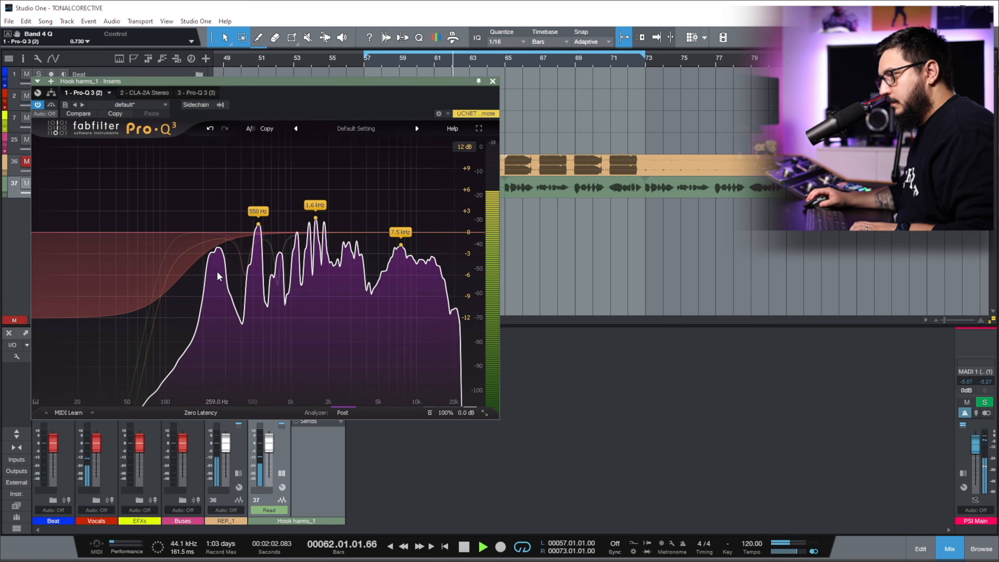
mouse_move(218, 249)
mouse_down()
mouse_move(218, 221)
mouse_move(220, 257)
mouse_up()
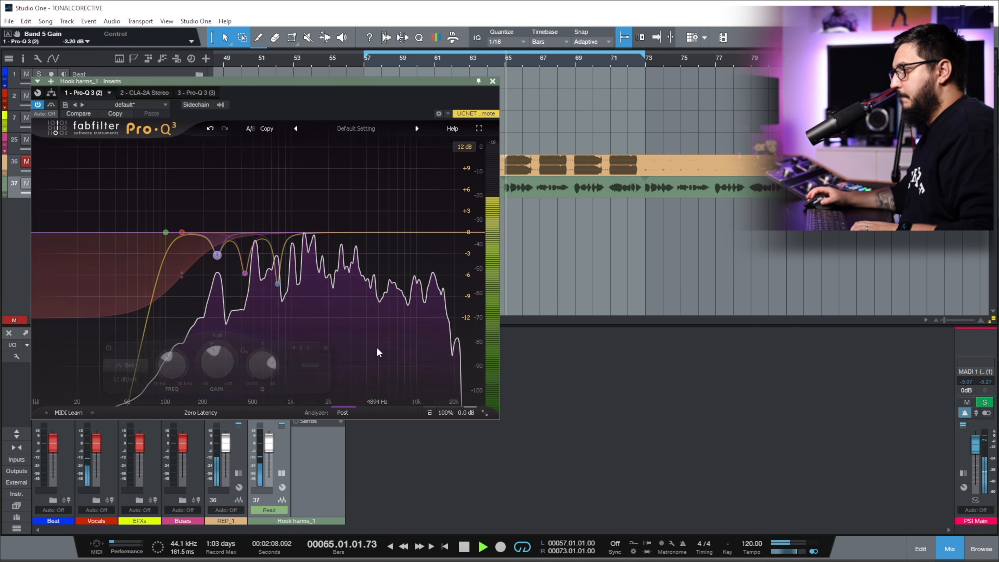
key(space)
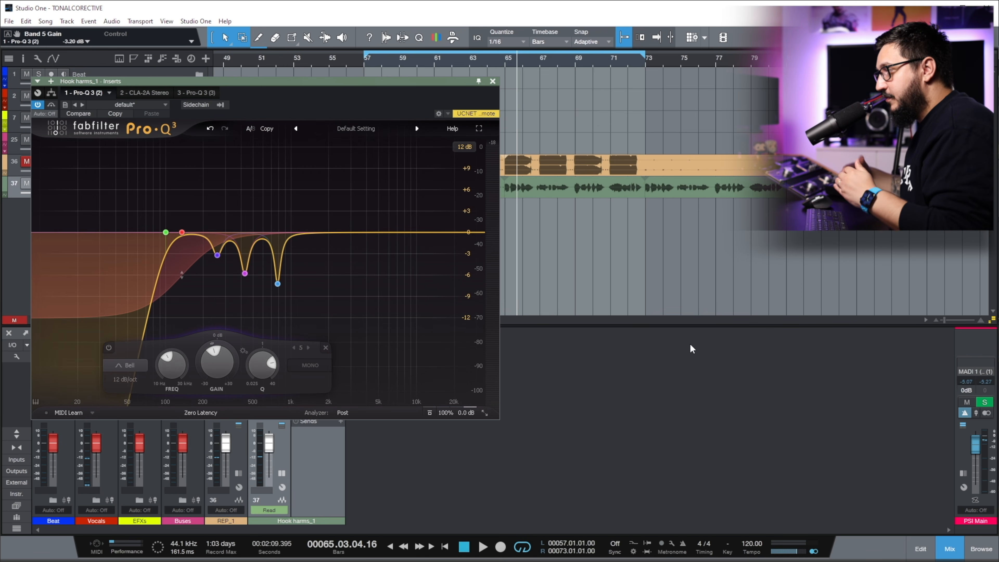
Switch to the CLA-2A compressor on Hook harms_1, set its Peak Reduction to 70 and check the gain reduction during playback.
key(Escape)
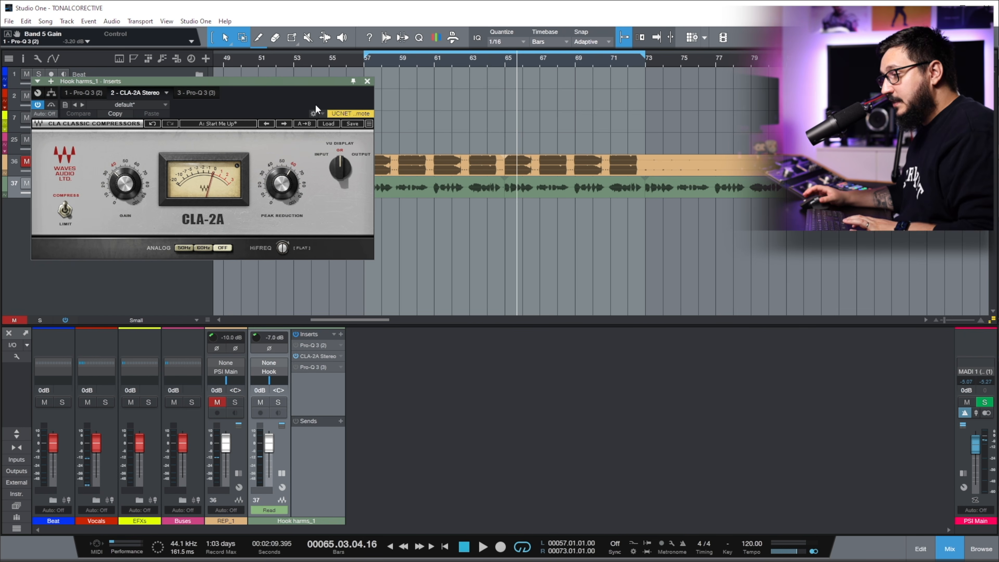
key(space)
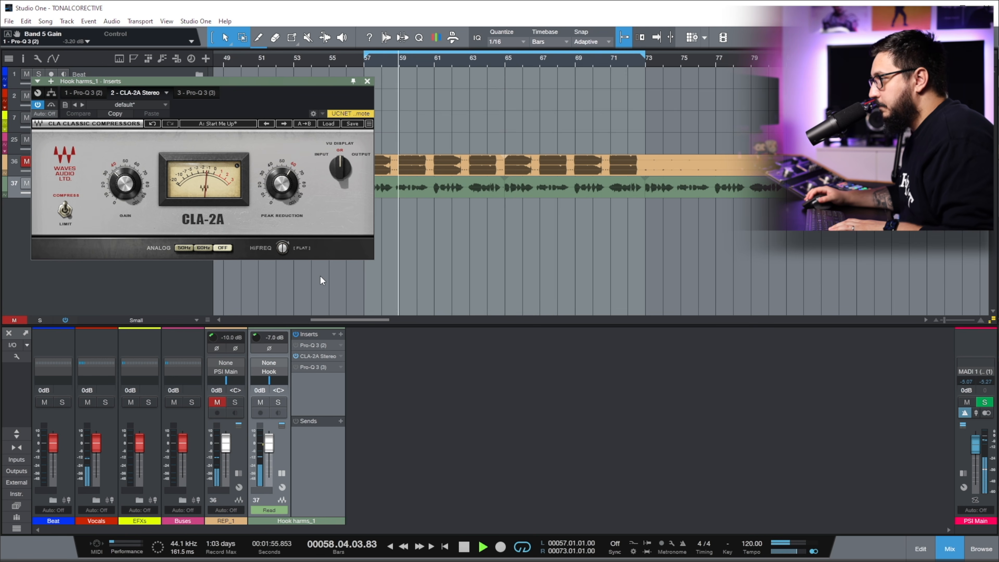
click(301, 173)
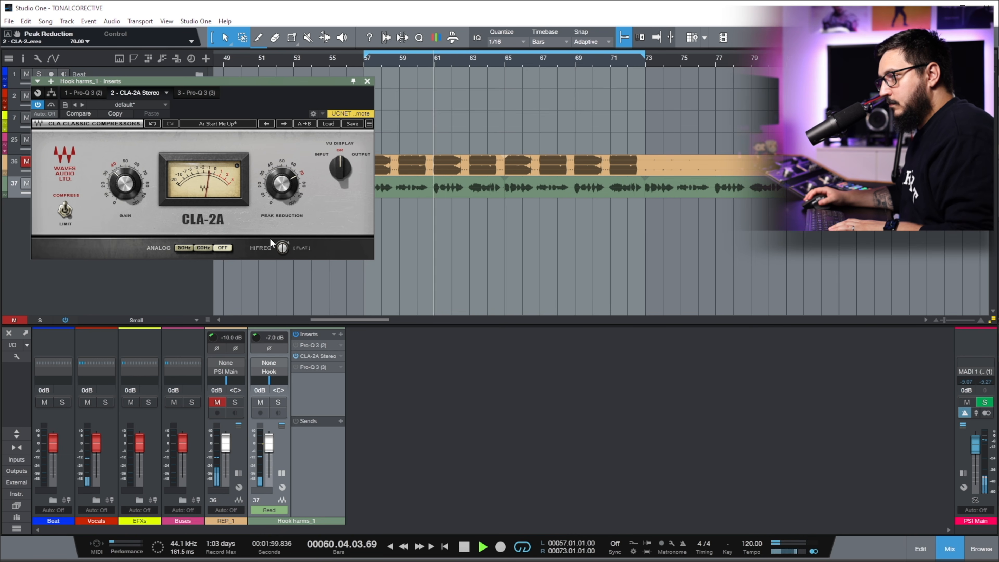
key(space)
key(space)
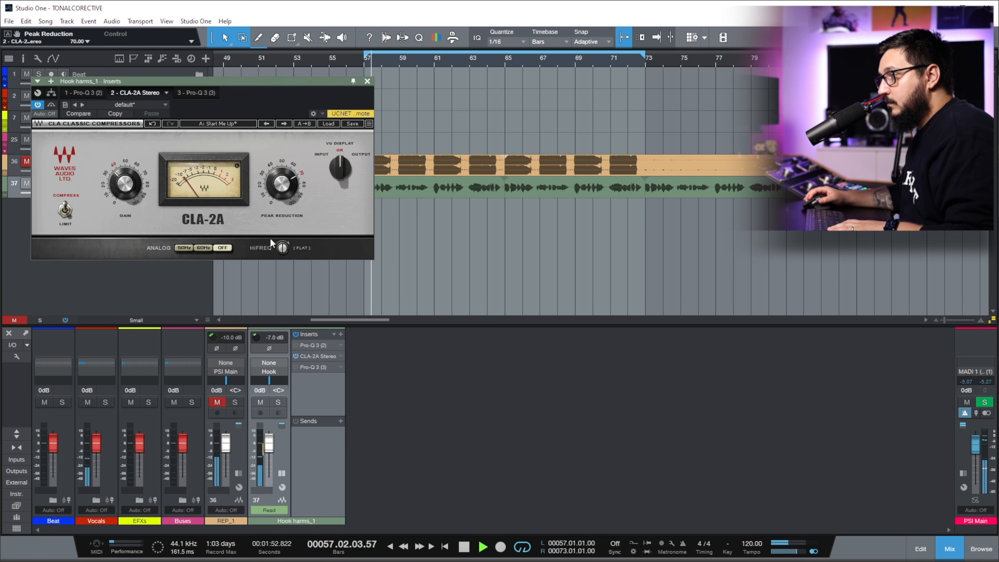
key(space)
Compare how the CLA-2A reacts to the opening phrase with the first Pro-Q 3 enabled and disabled.
click(296, 345)
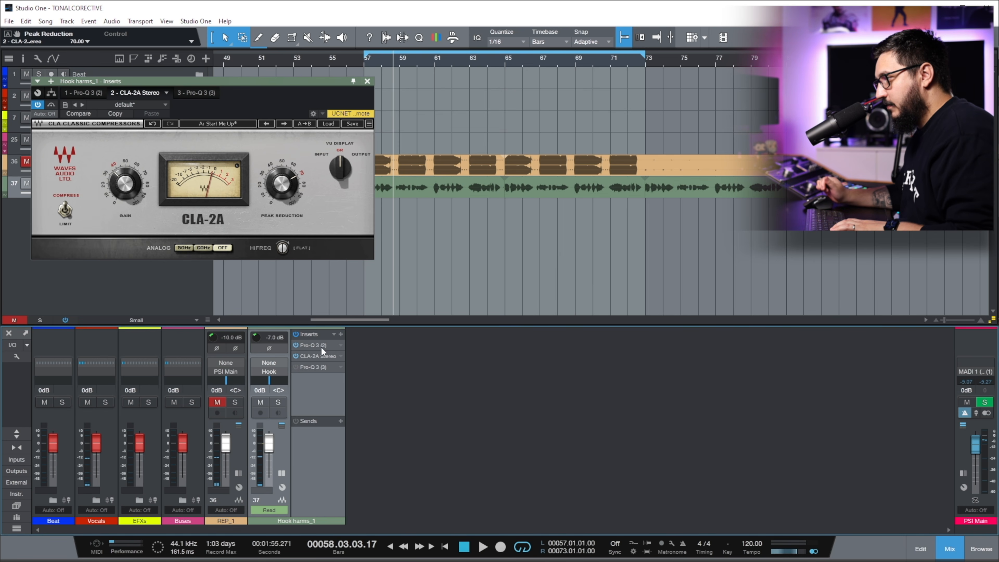
key(space)
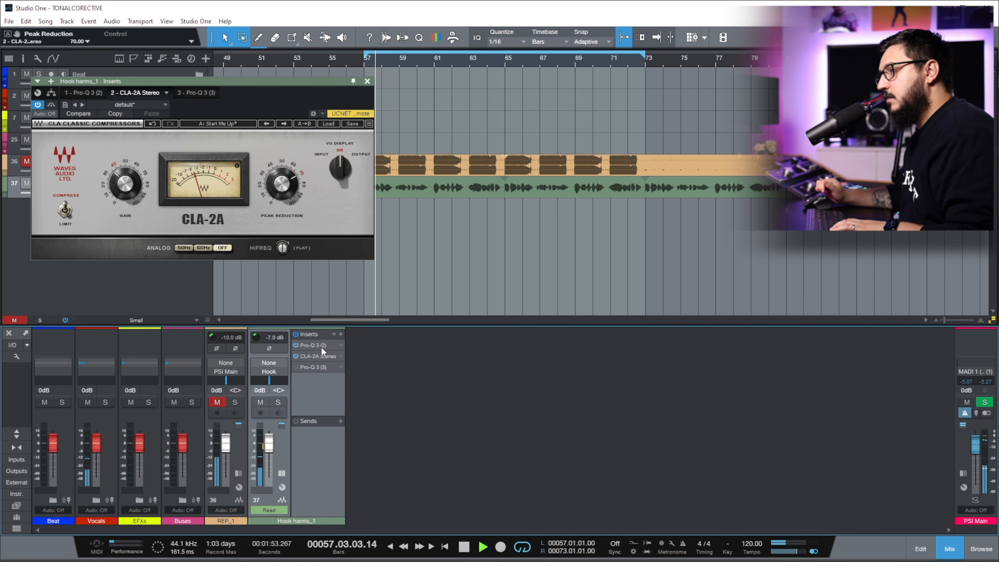
click(296, 345)
key(space)
key(space)
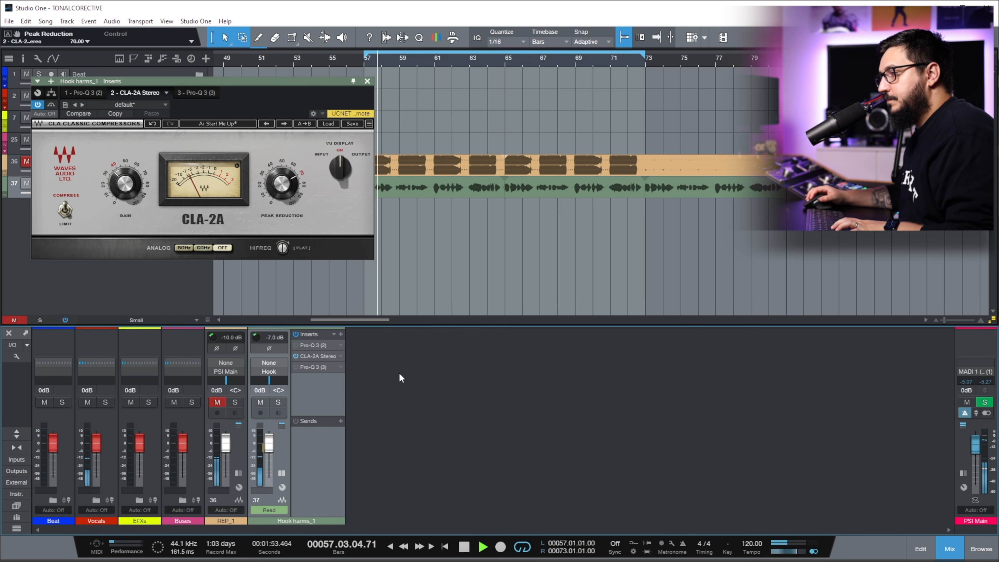
Enable the first Pro-Q 3 on Hook harms_1 and replay the opening phrase to watch the CLA-2A's gain reduction.
click(295, 345)
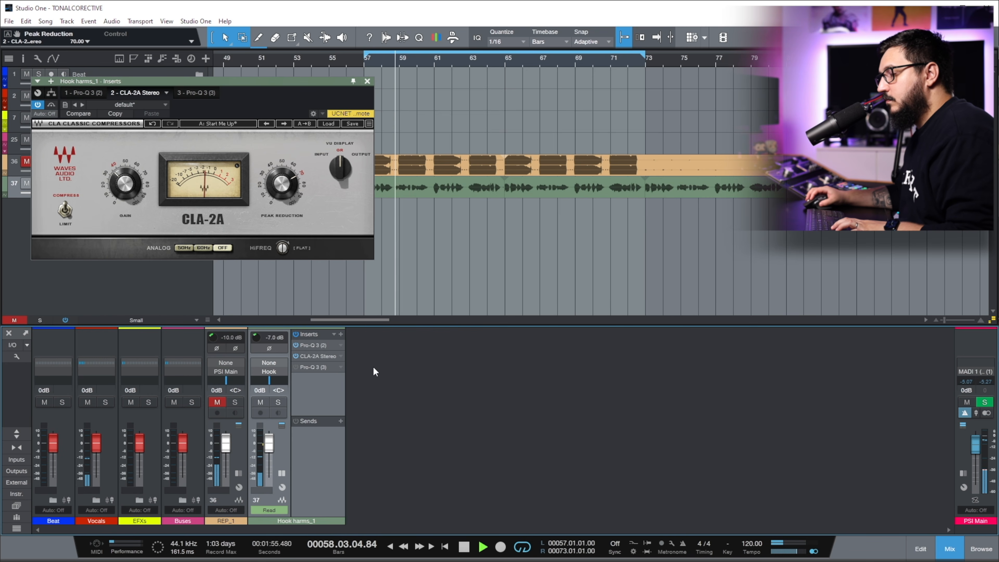
key(space)
key(space)
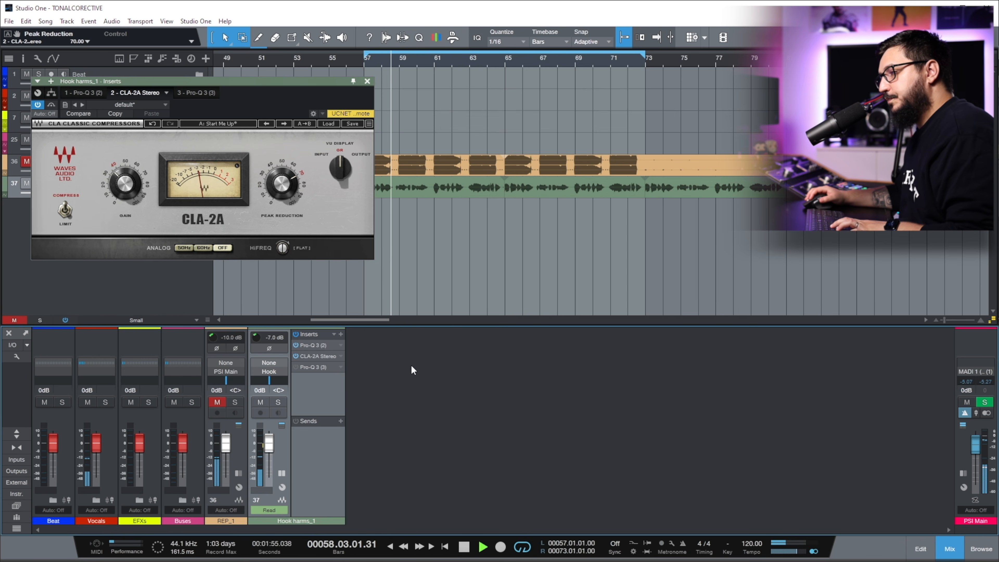
key(space)
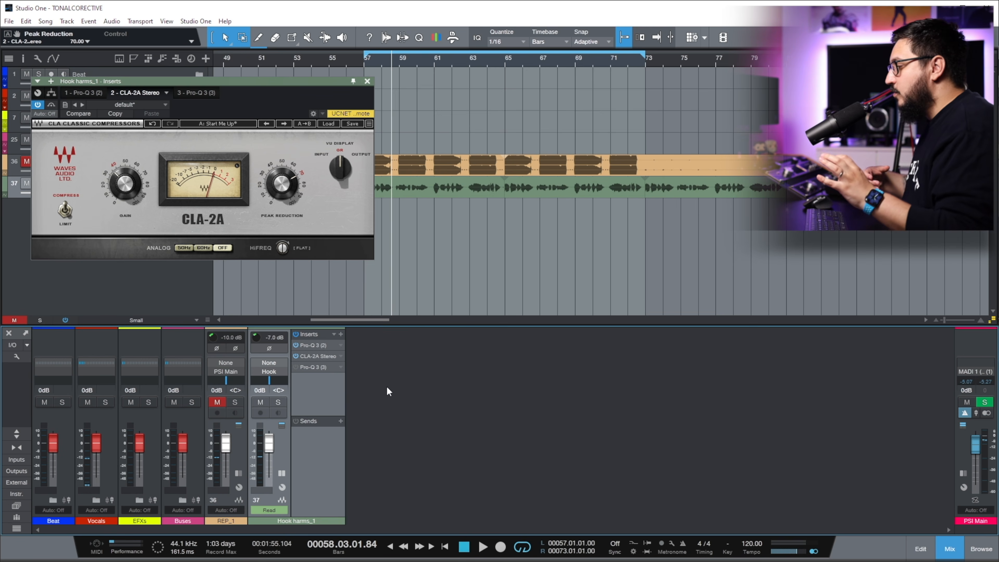
Move the CLA-2A ahead of the first Pro-Q 3, then inspect the equalizer's spectrum and the compressor's meter during playback.
drag(316, 356, 320, 346)
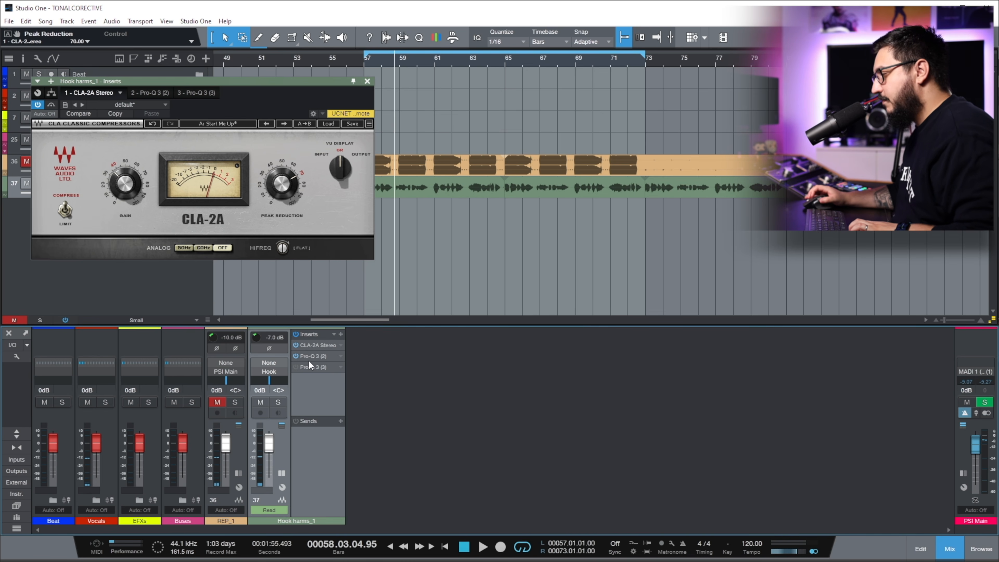
key(space)
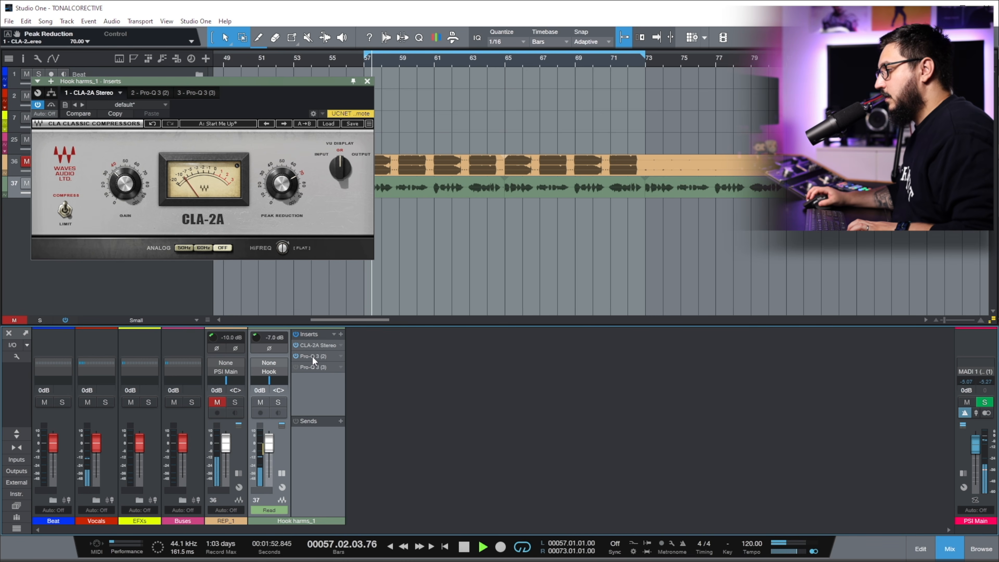
double_click(313, 356)
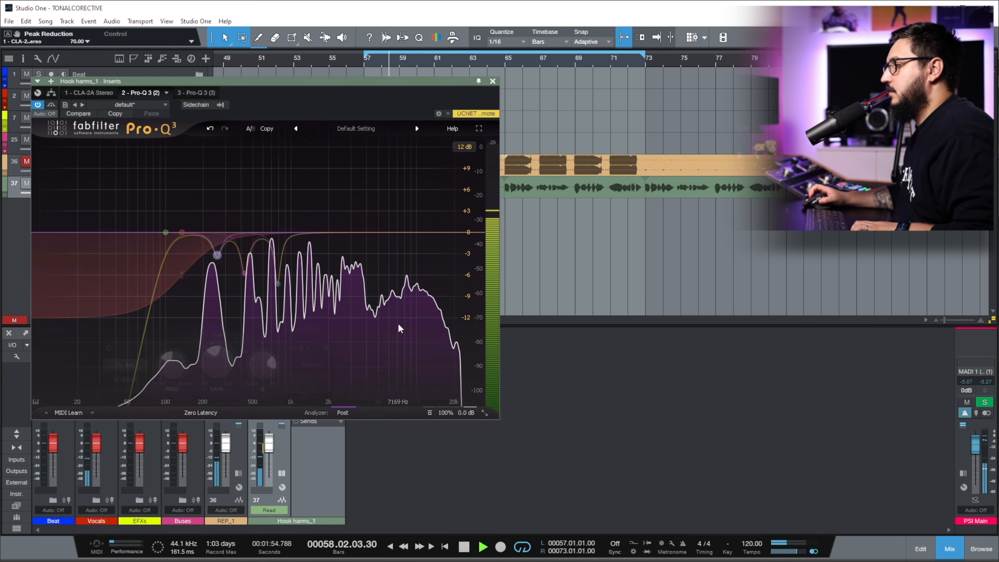
click(493, 82)
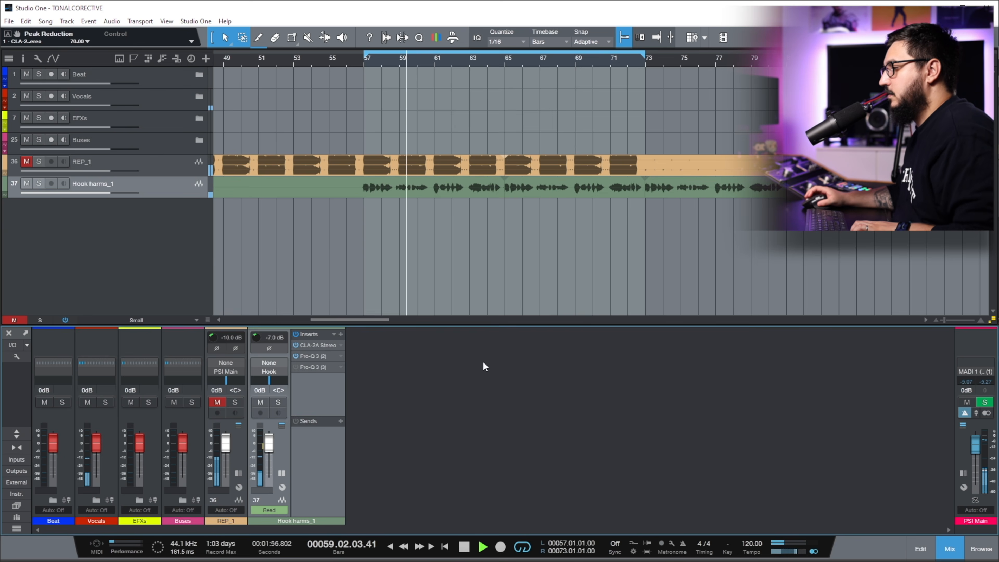
double_click(319, 346)
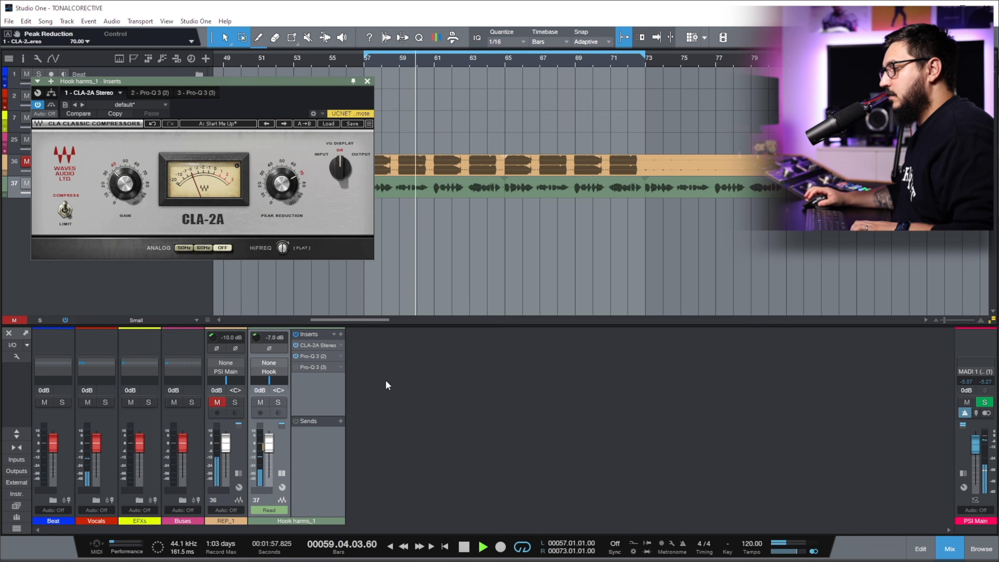
Compare the opening phrase with the Pro-Q 3 behind the CLA-2A bypassed and enabled.
click(295, 356)
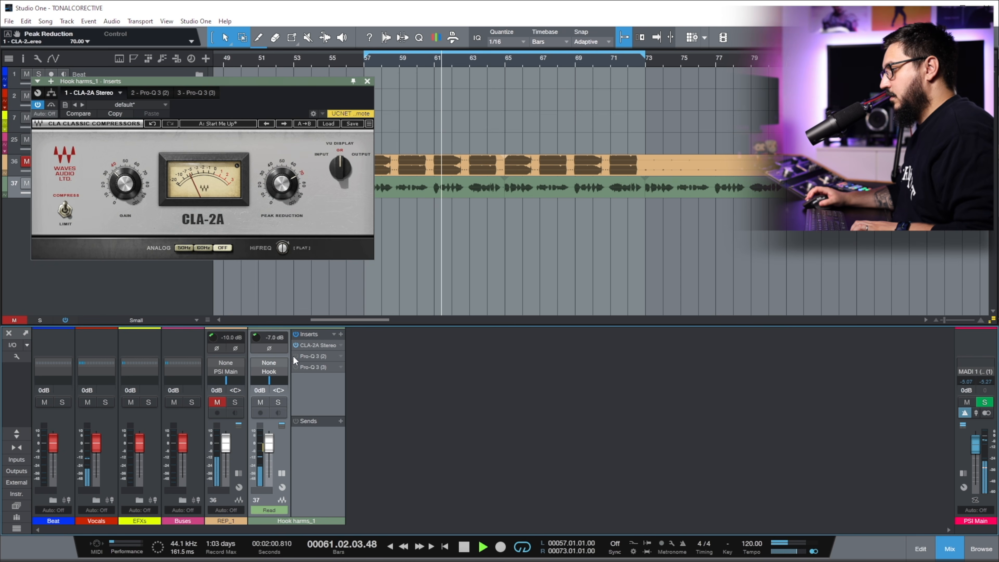
key(space)
key(space)
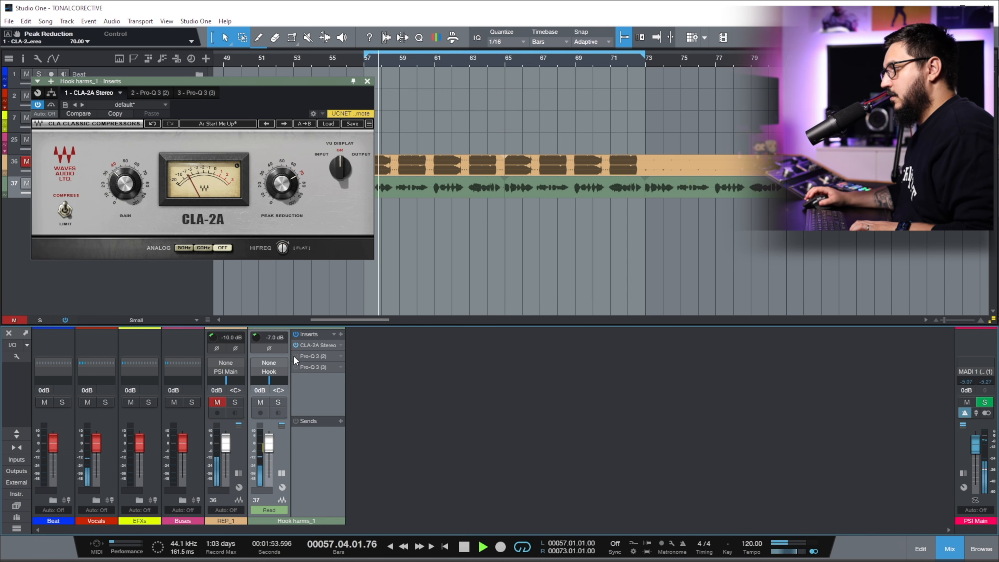
click(295, 355)
key(space)
key(space)
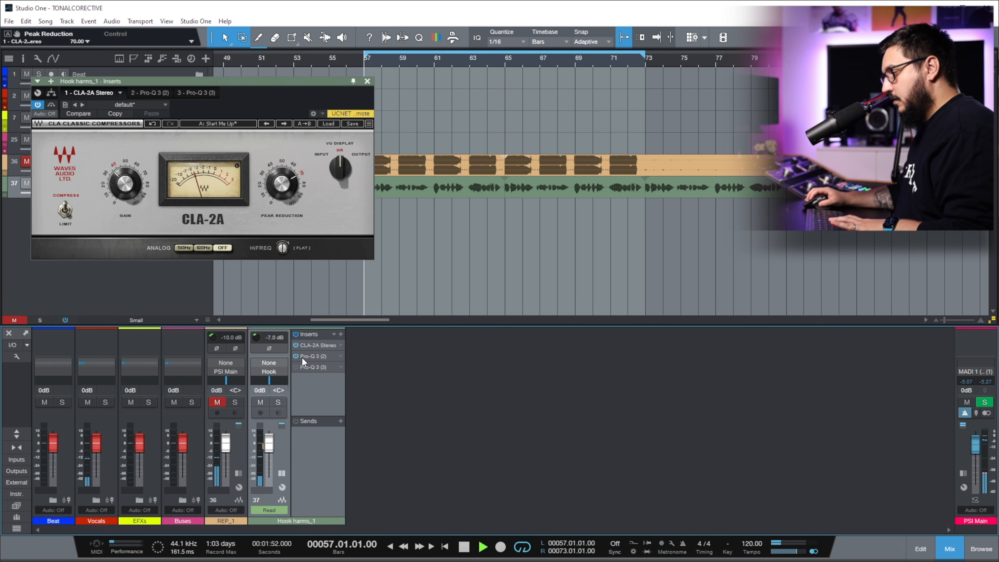
Compare the CLA-2A's gain reduction on the opening phrase with the corrective Pro-Q 3 placed before and after it.
drag(310, 356, 316, 344)
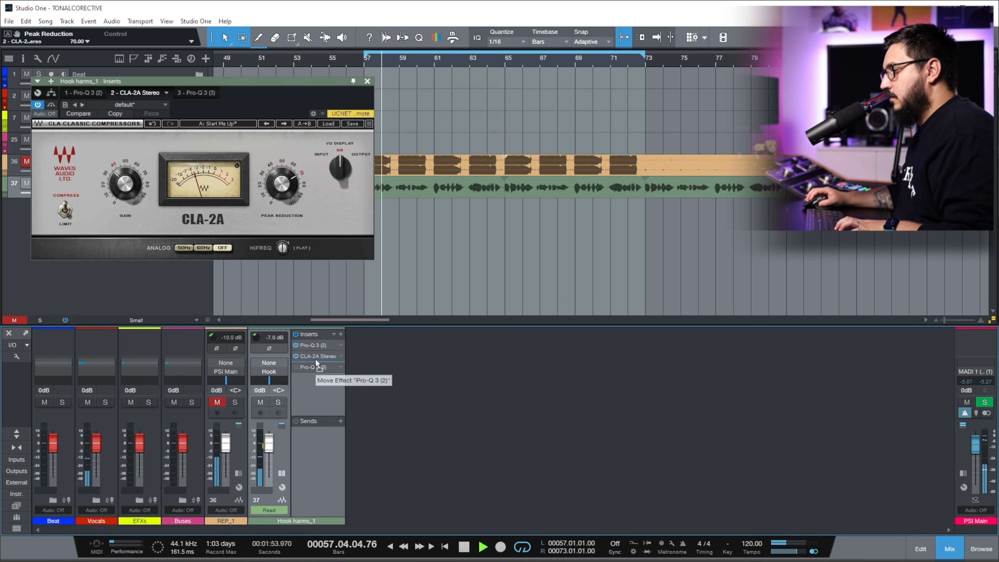
key(space)
key(space)
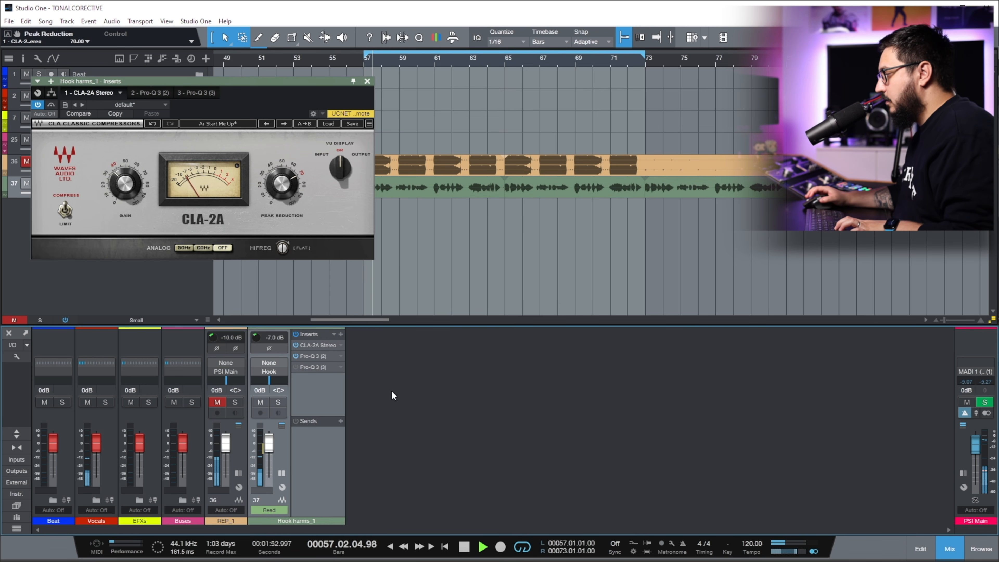
key(space)
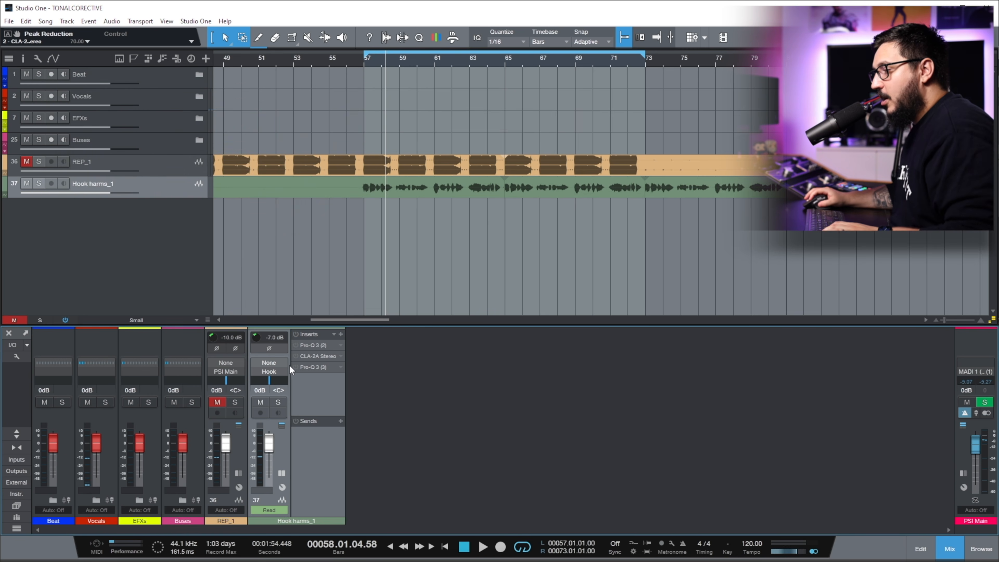
Open the last Pro-Q 3 in the chain, add a Tilt Shelf band at around 1 kHz and set its gain to about +1 dB.
click(310, 367)
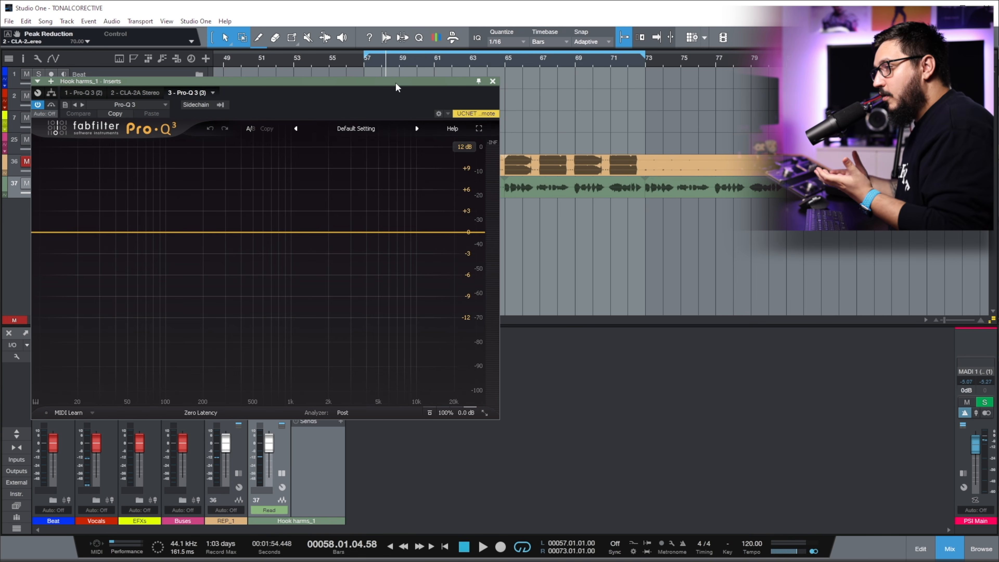
click(295, 232)
right_click(295, 231)
mouse_move(346, 279)
click(422, 357)
drag(296, 363, 303, 384)
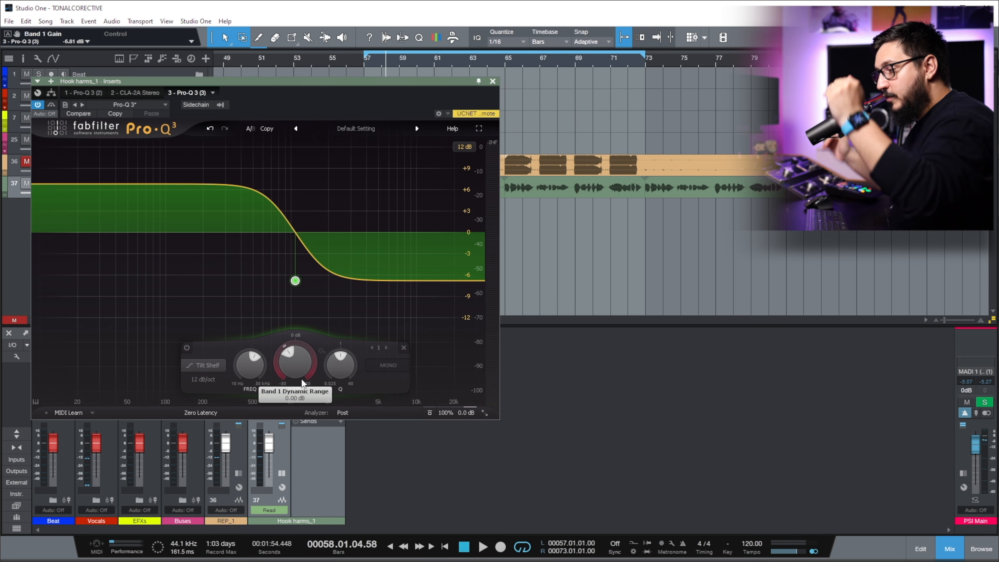
drag(302, 384, 303, 367)
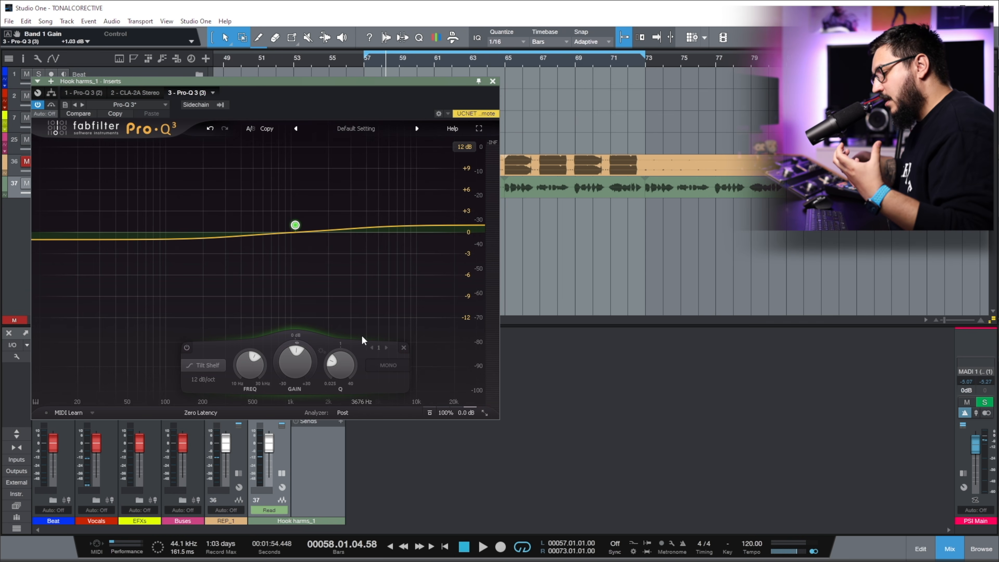
During playback, set the tilt shelf to about +4.4 dB gain, a Q of about 0.30 and a frequency of about 789 Hz.
key(space)
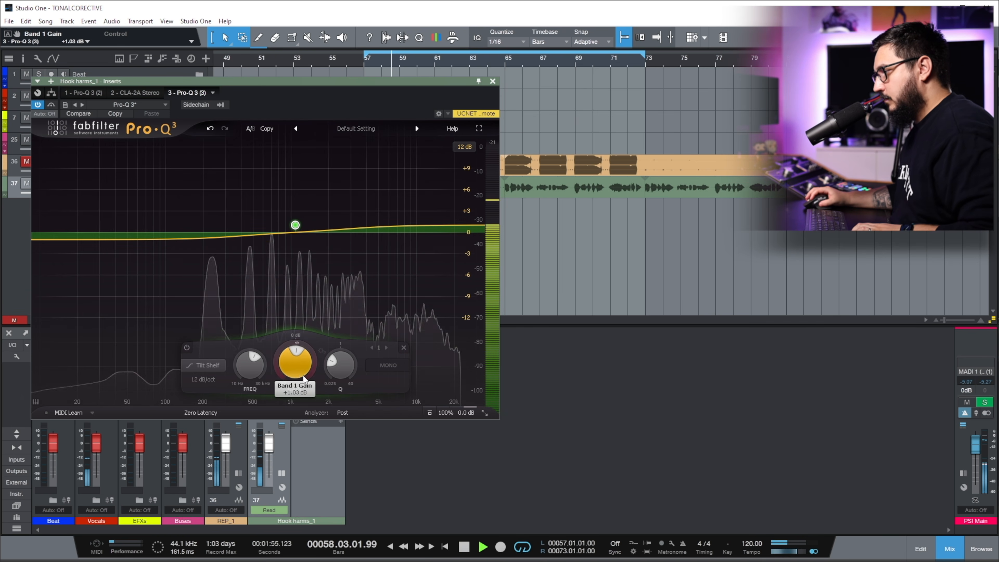
drag(304, 371, 315, 339)
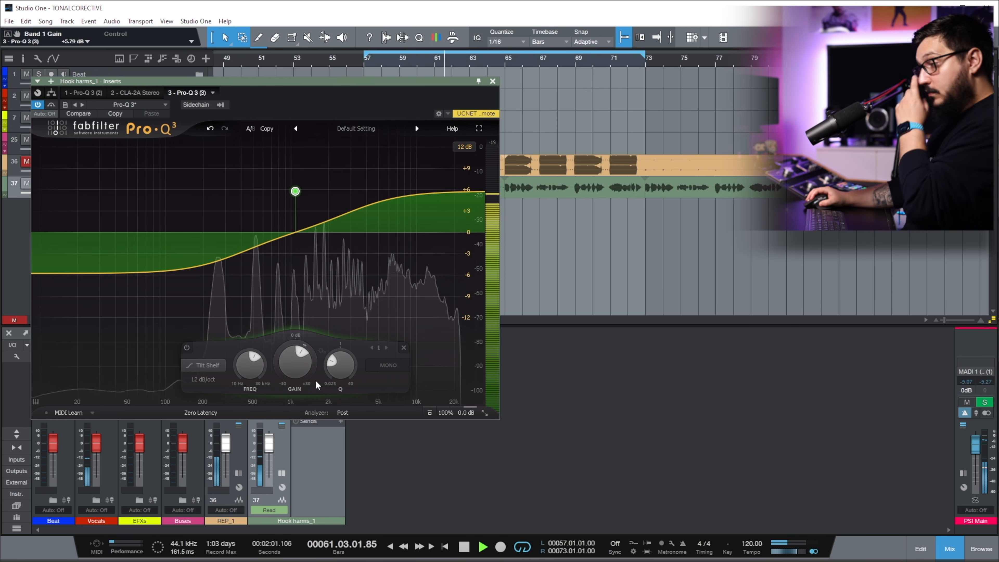
drag(301, 374, 346, 368)
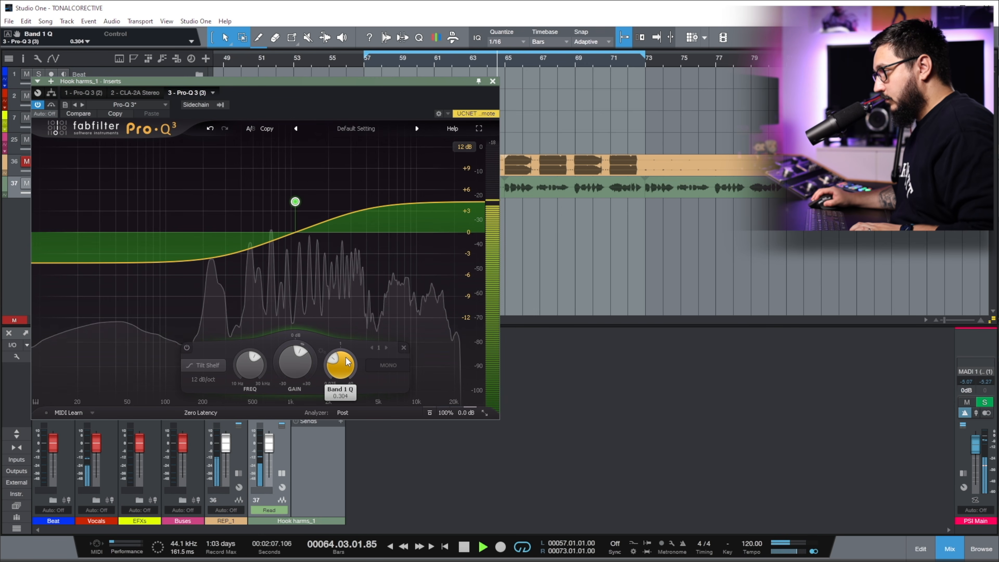
drag(249, 372, 259, 396)
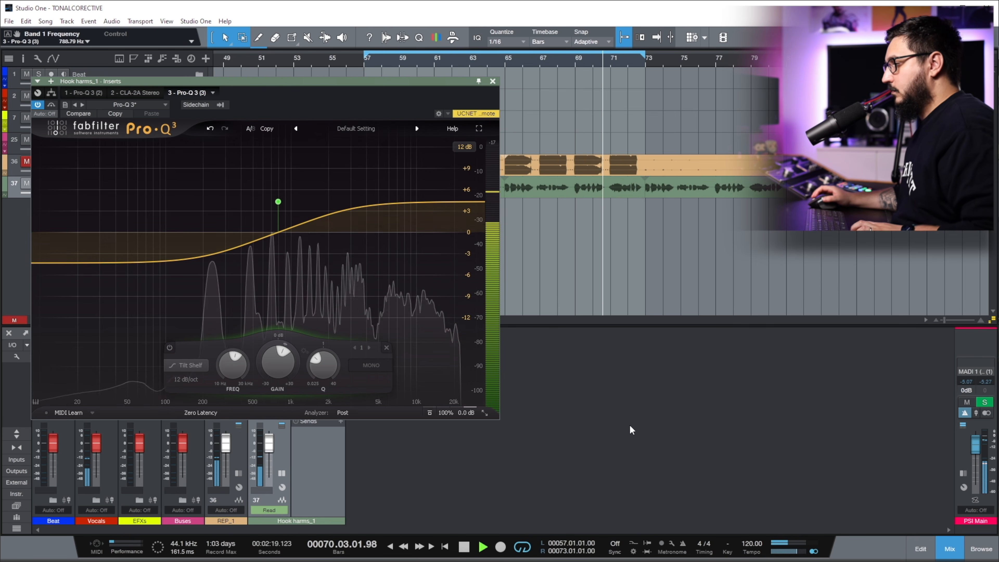
key(space)
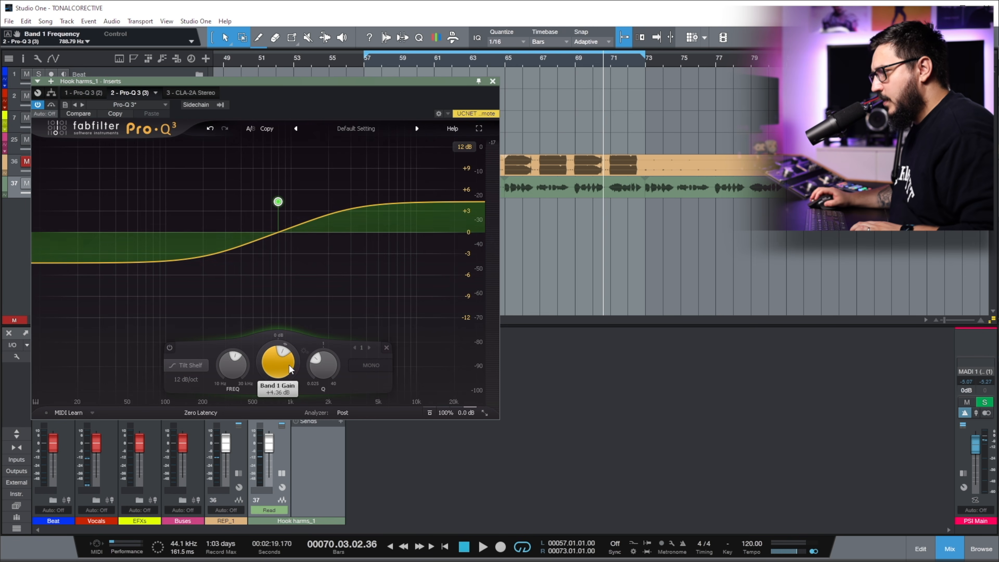
Raise the tilt shelf's gain to +10 dB and check the gain reduction of the CLA-2A behind it during playback.
drag(288, 369, 287, 358)
key(space)
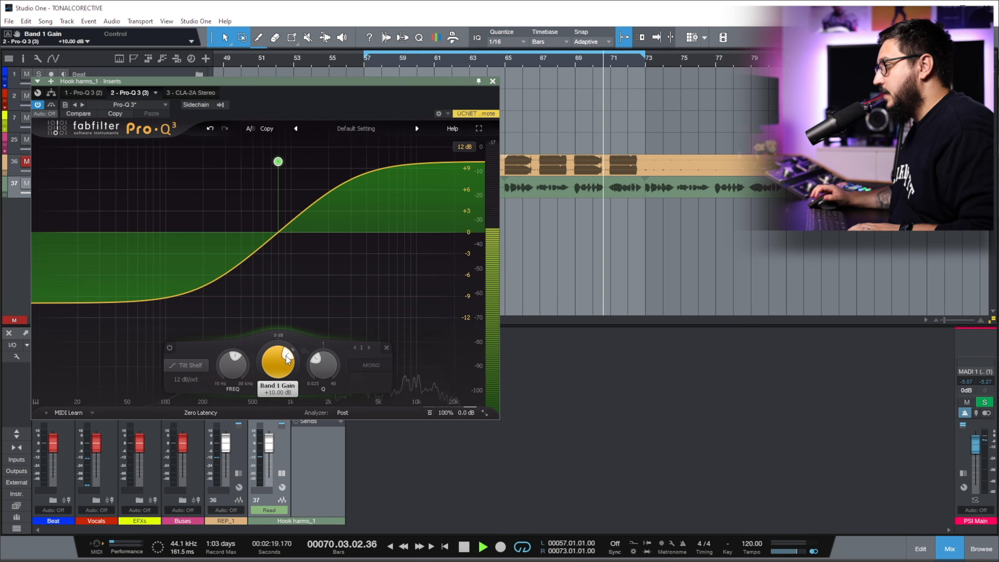
key(space)
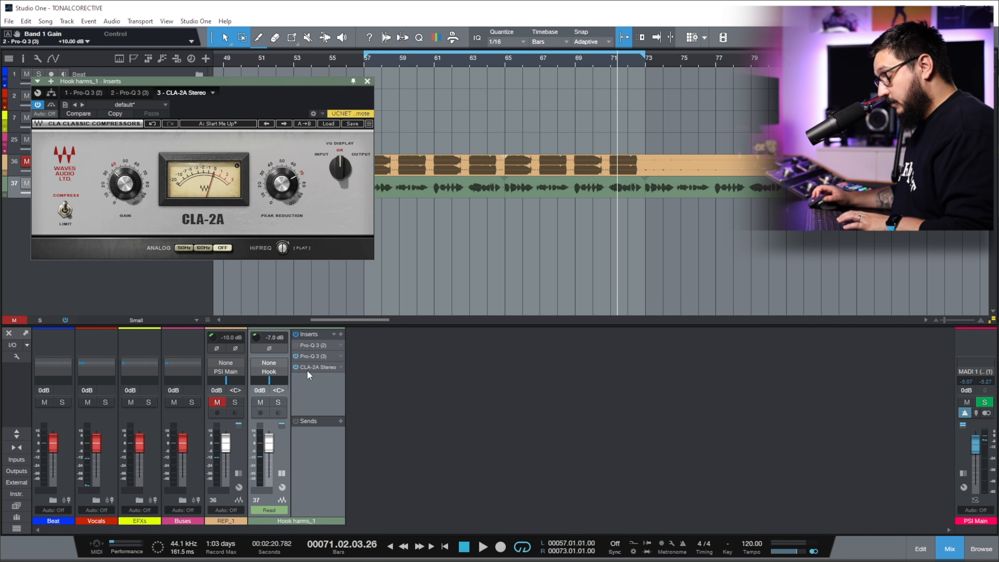
key(space)
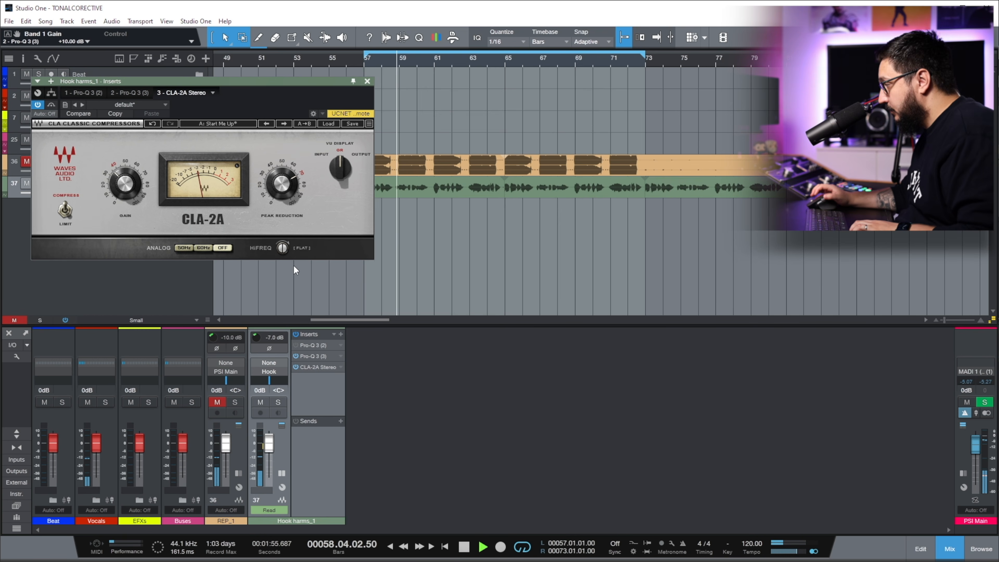
key(space)
Compare the tilt-shelf Pro-Q 3 placed before and after the CLA-2A during playback, leaving it after the compressor.
drag(316, 356, 313, 375)
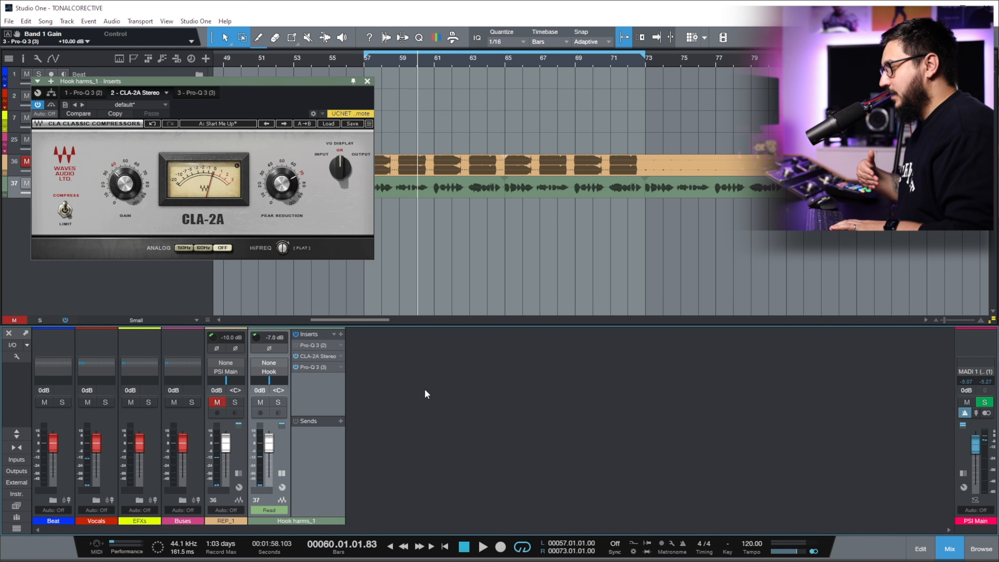
key(space)
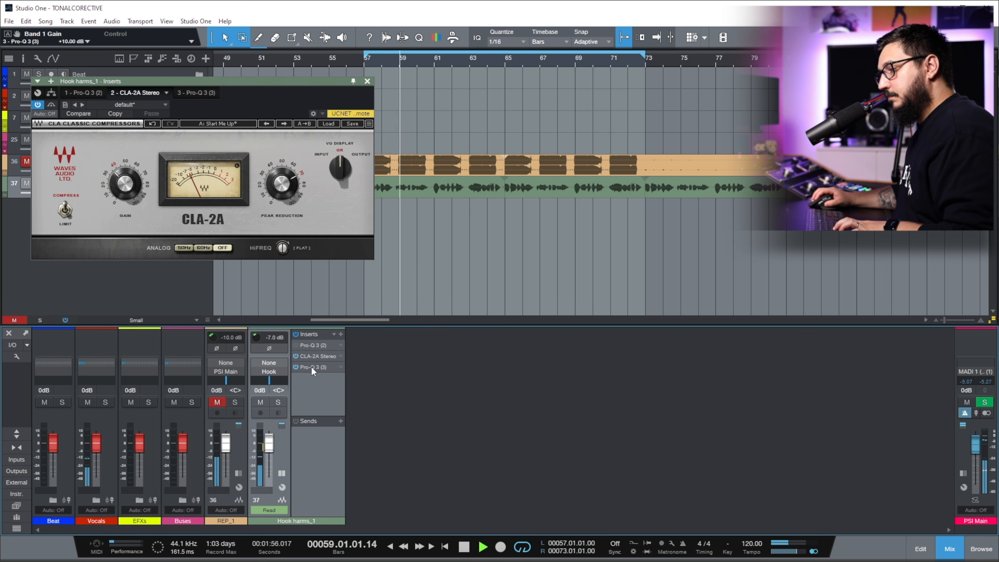
drag(320, 353, 320, 356)
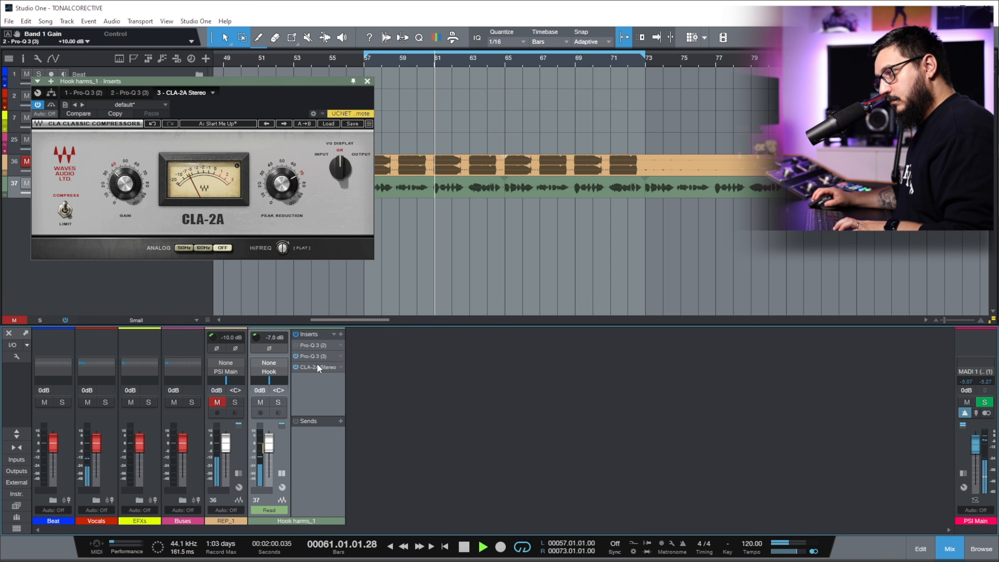
drag(313, 357, 310, 373)
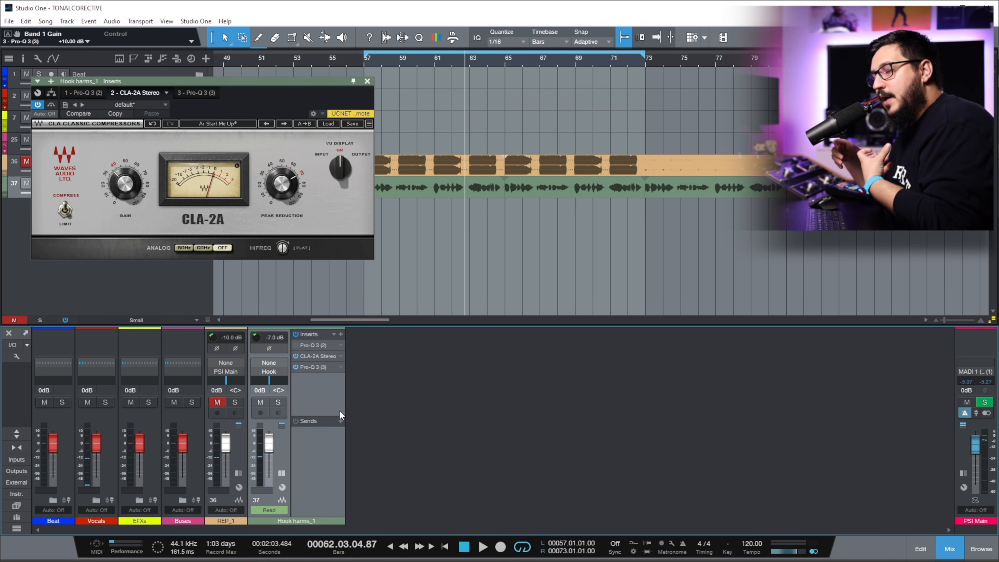
Set the tilt shelf's gain to +4 dB, then rename the corrective Pro-Q 3 as C and the tilt-shelf one as T.
scroll(278, 362, down, 1)
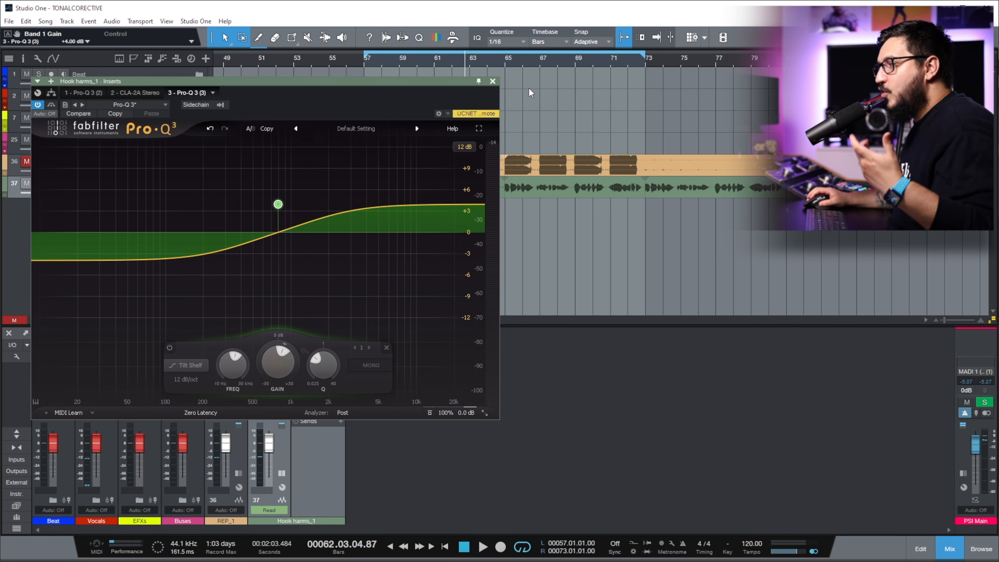
click(493, 81)
click(296, 367)
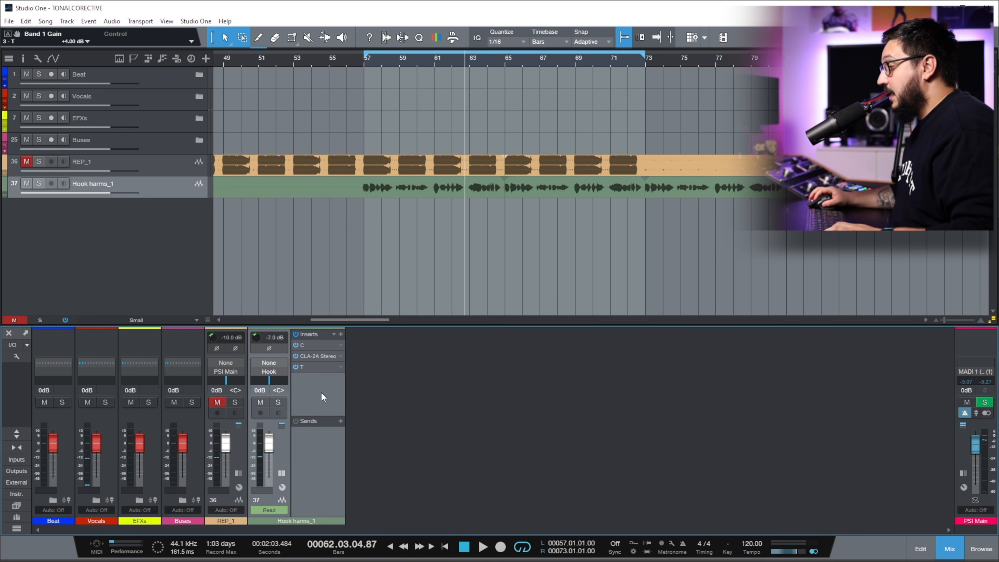
Copy the T equalizer to the slot before the CLA-2A and the C equalizer to the slot right after it.
drag(311, 367, 310, 351)
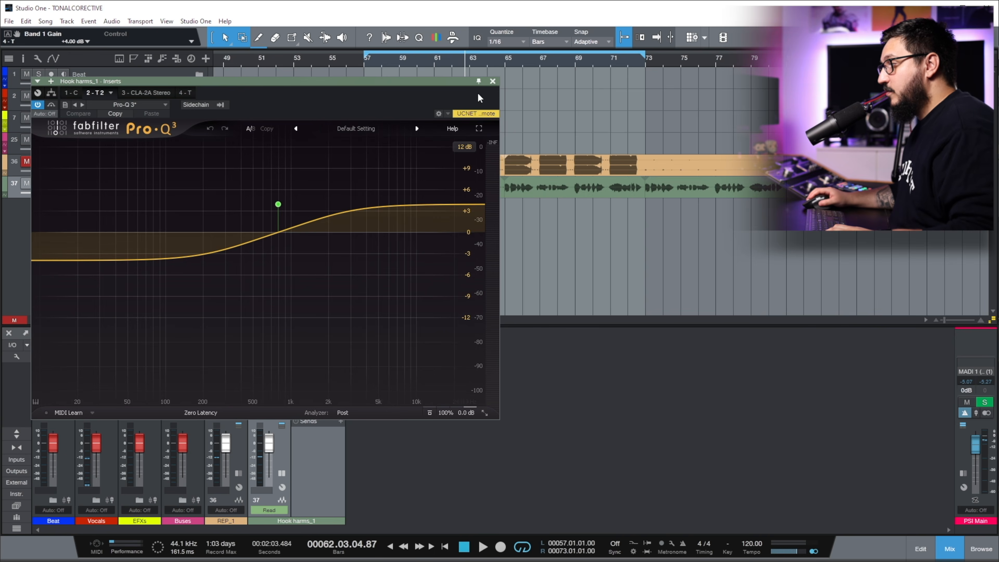
click(493, 82)
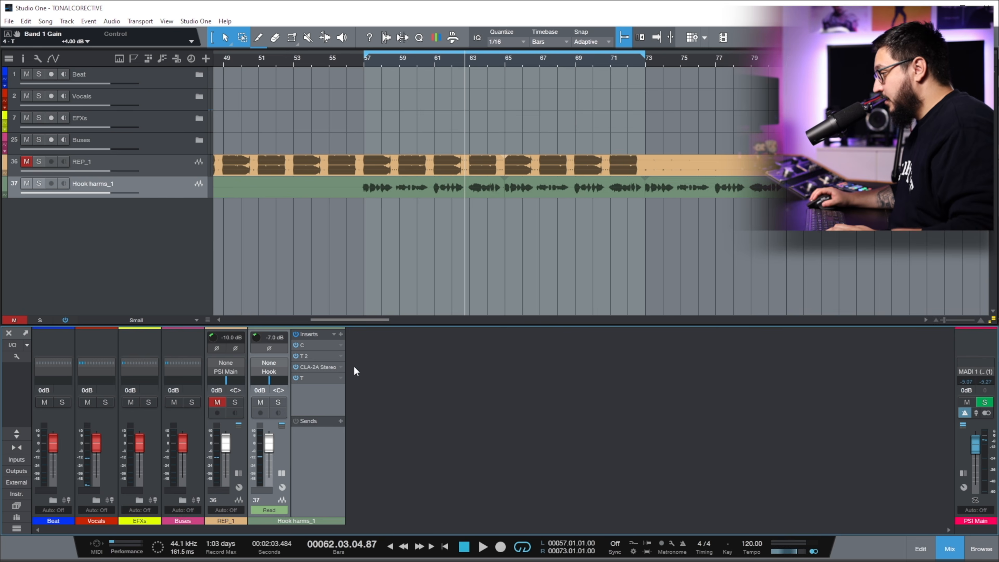
click(493, 82)
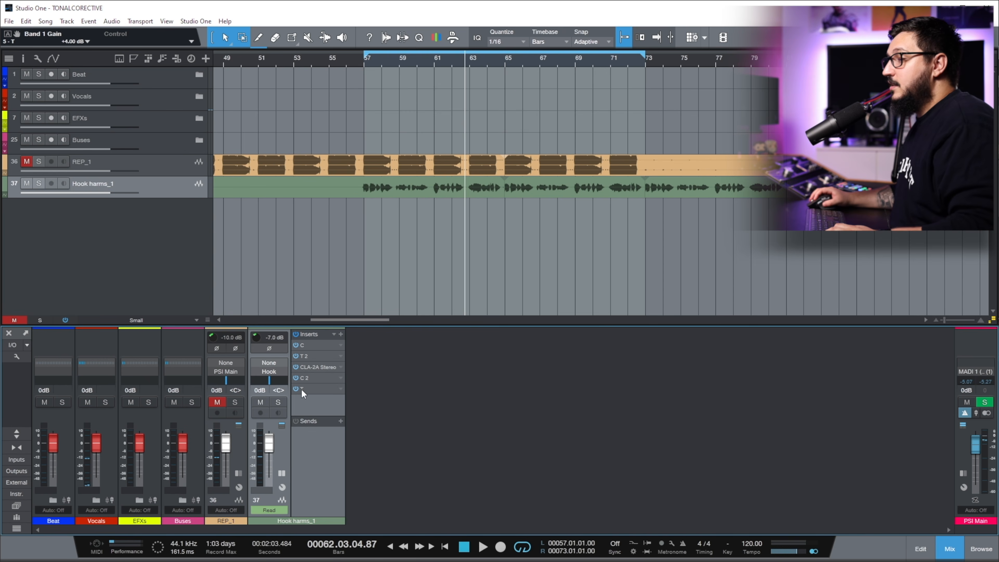